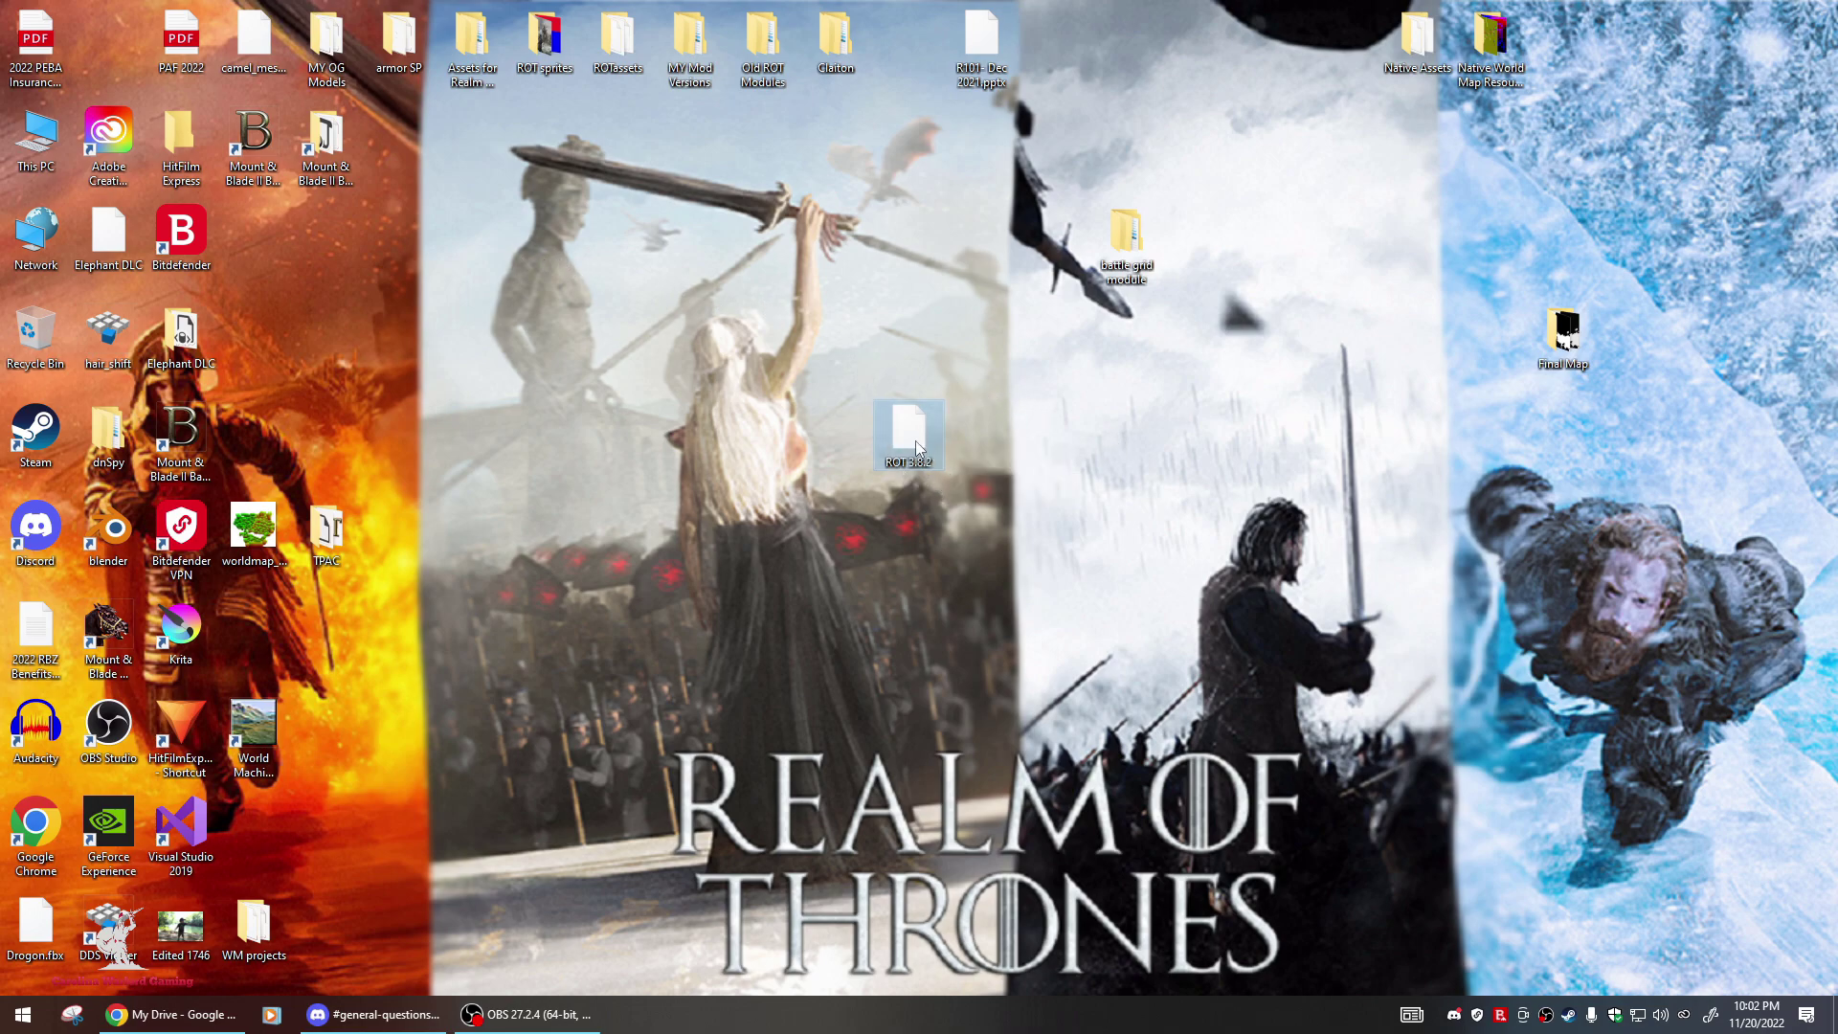
Create a new desktop folder named 'file' and open it.
right_click(1036, 476)
mouse_move(1127, 634)
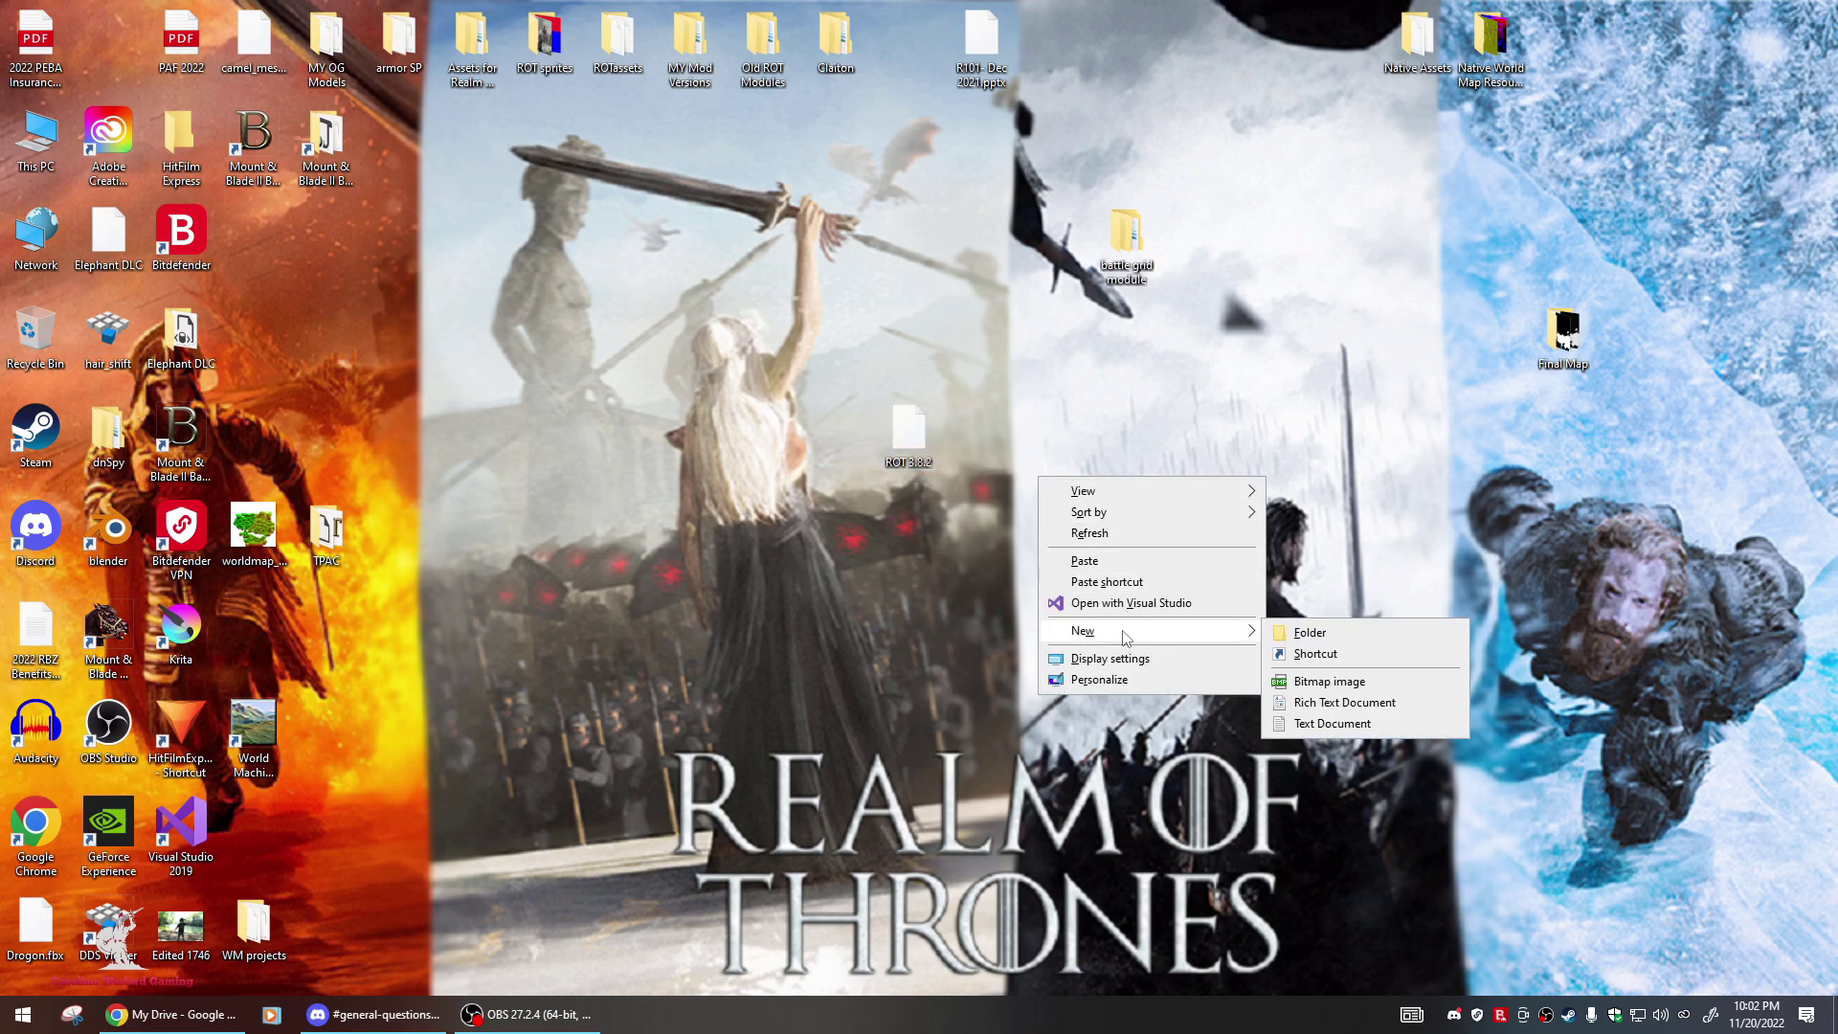
left_click(1316, 633)
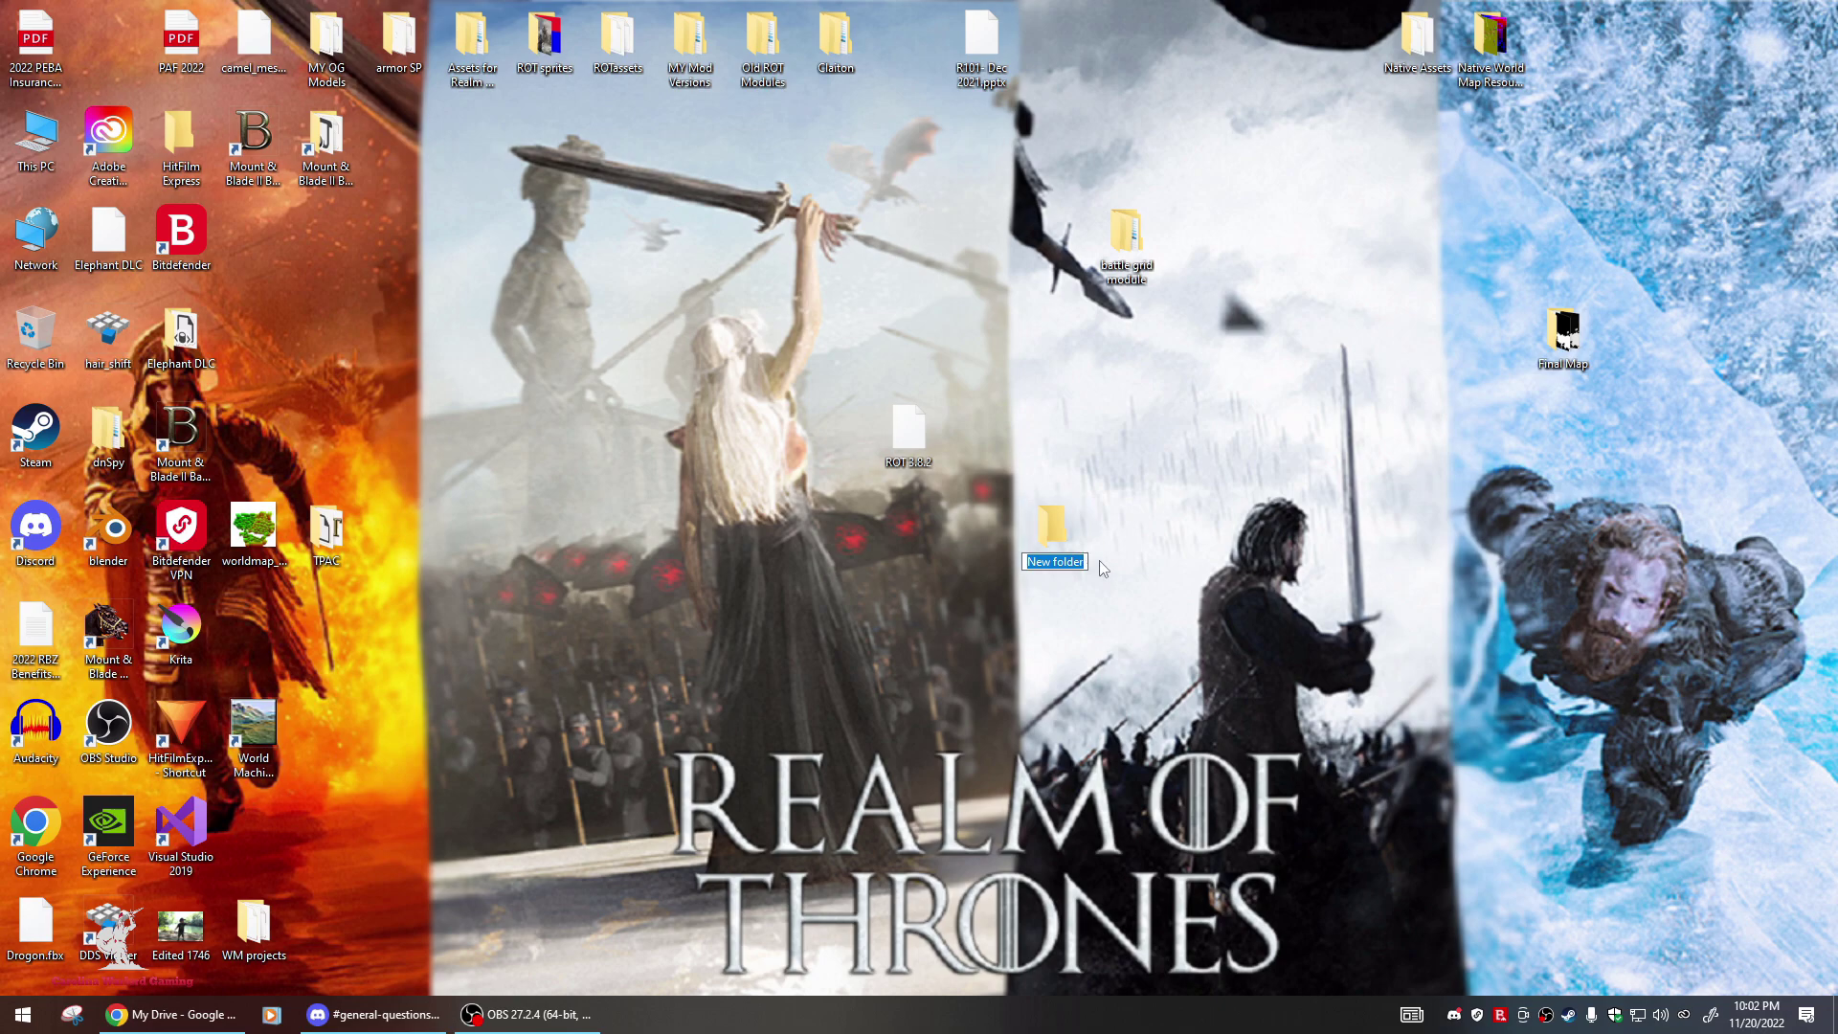
type("file")
left_click(1097, 555)
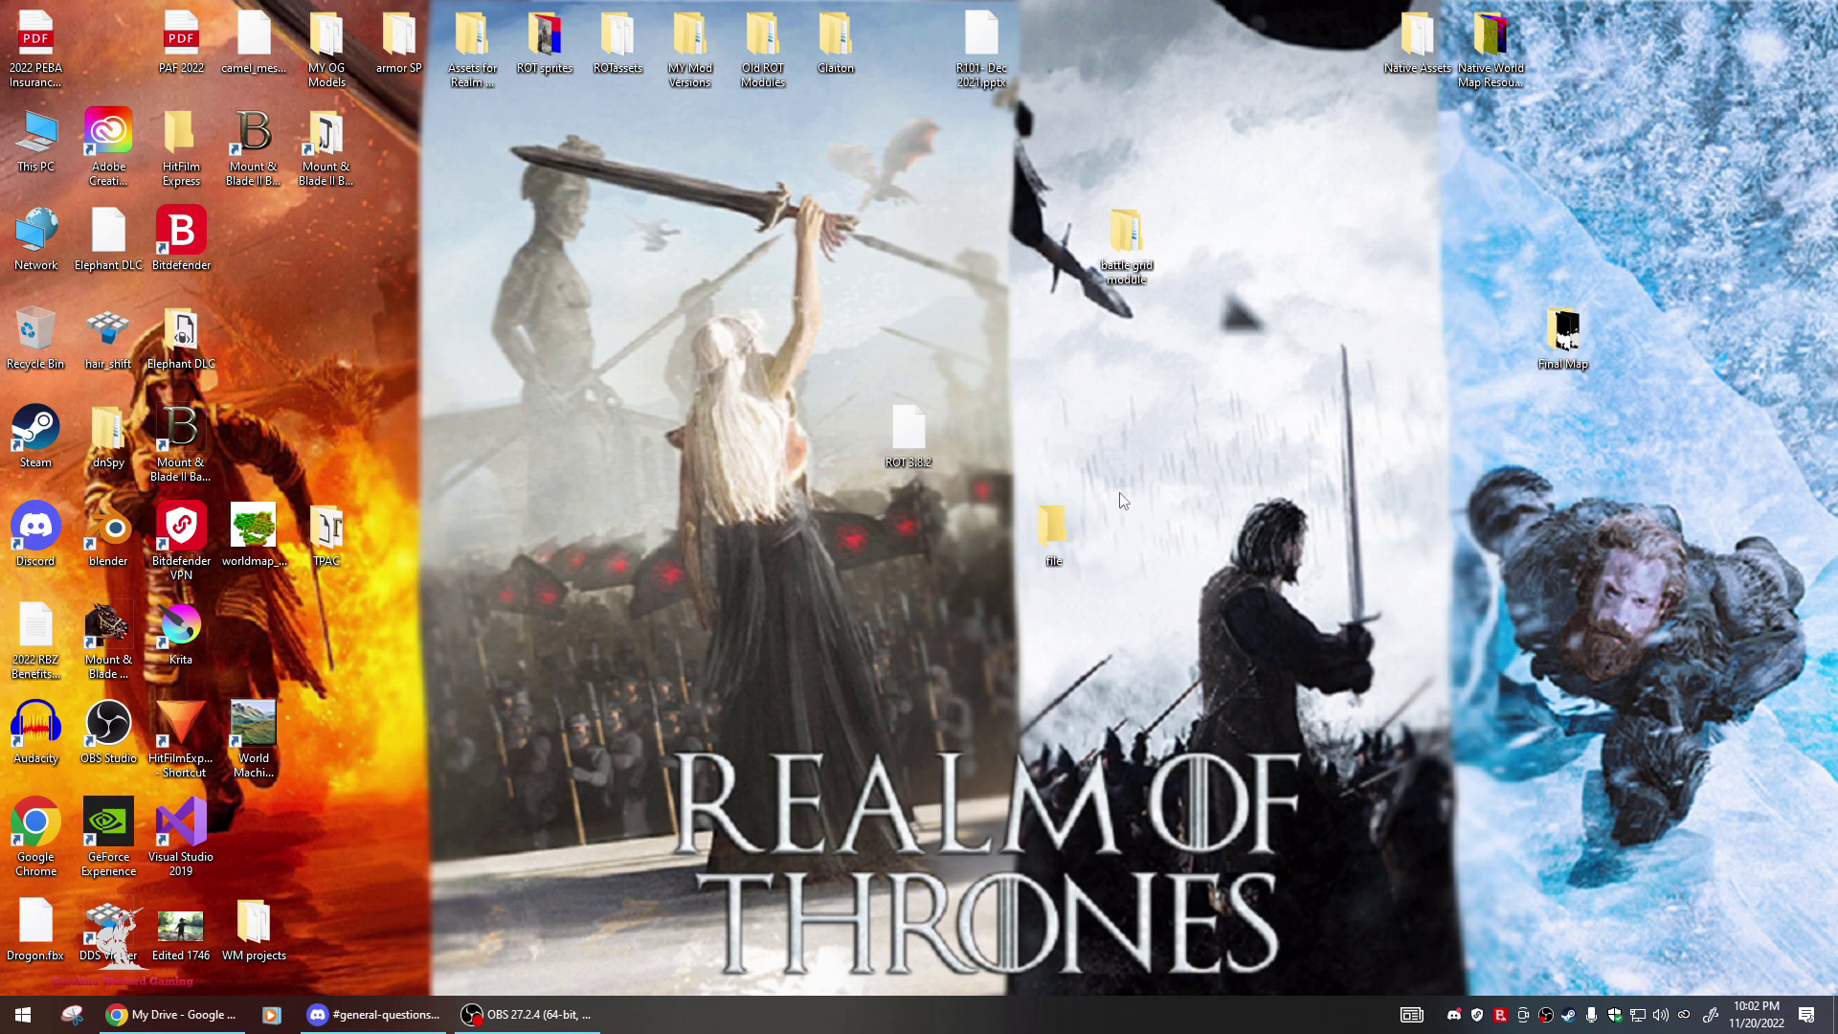
left_click(1049, 520)
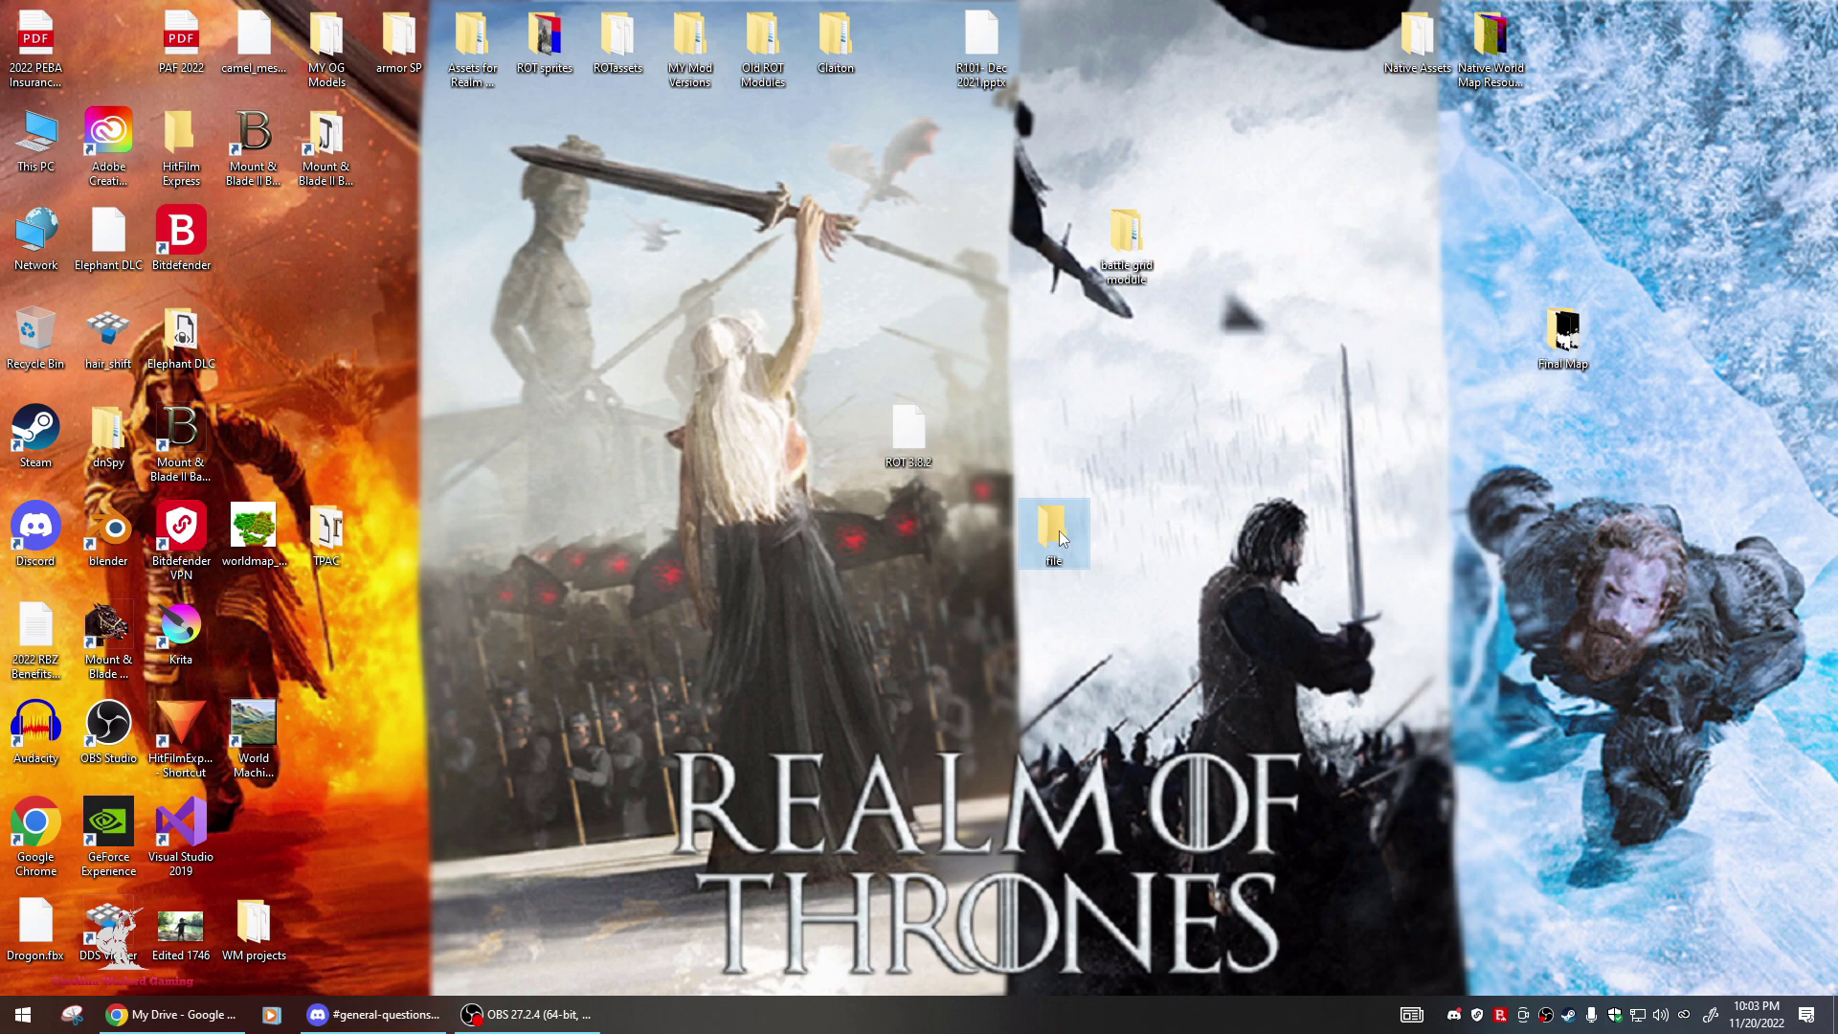
double_click(1059, 531)
Copy the ROT 3.8.2 archive from the desktop and paste it into the 'file' folder.
left_click_drag(1075, 153, 1606, 336)
right_click(890, 423)
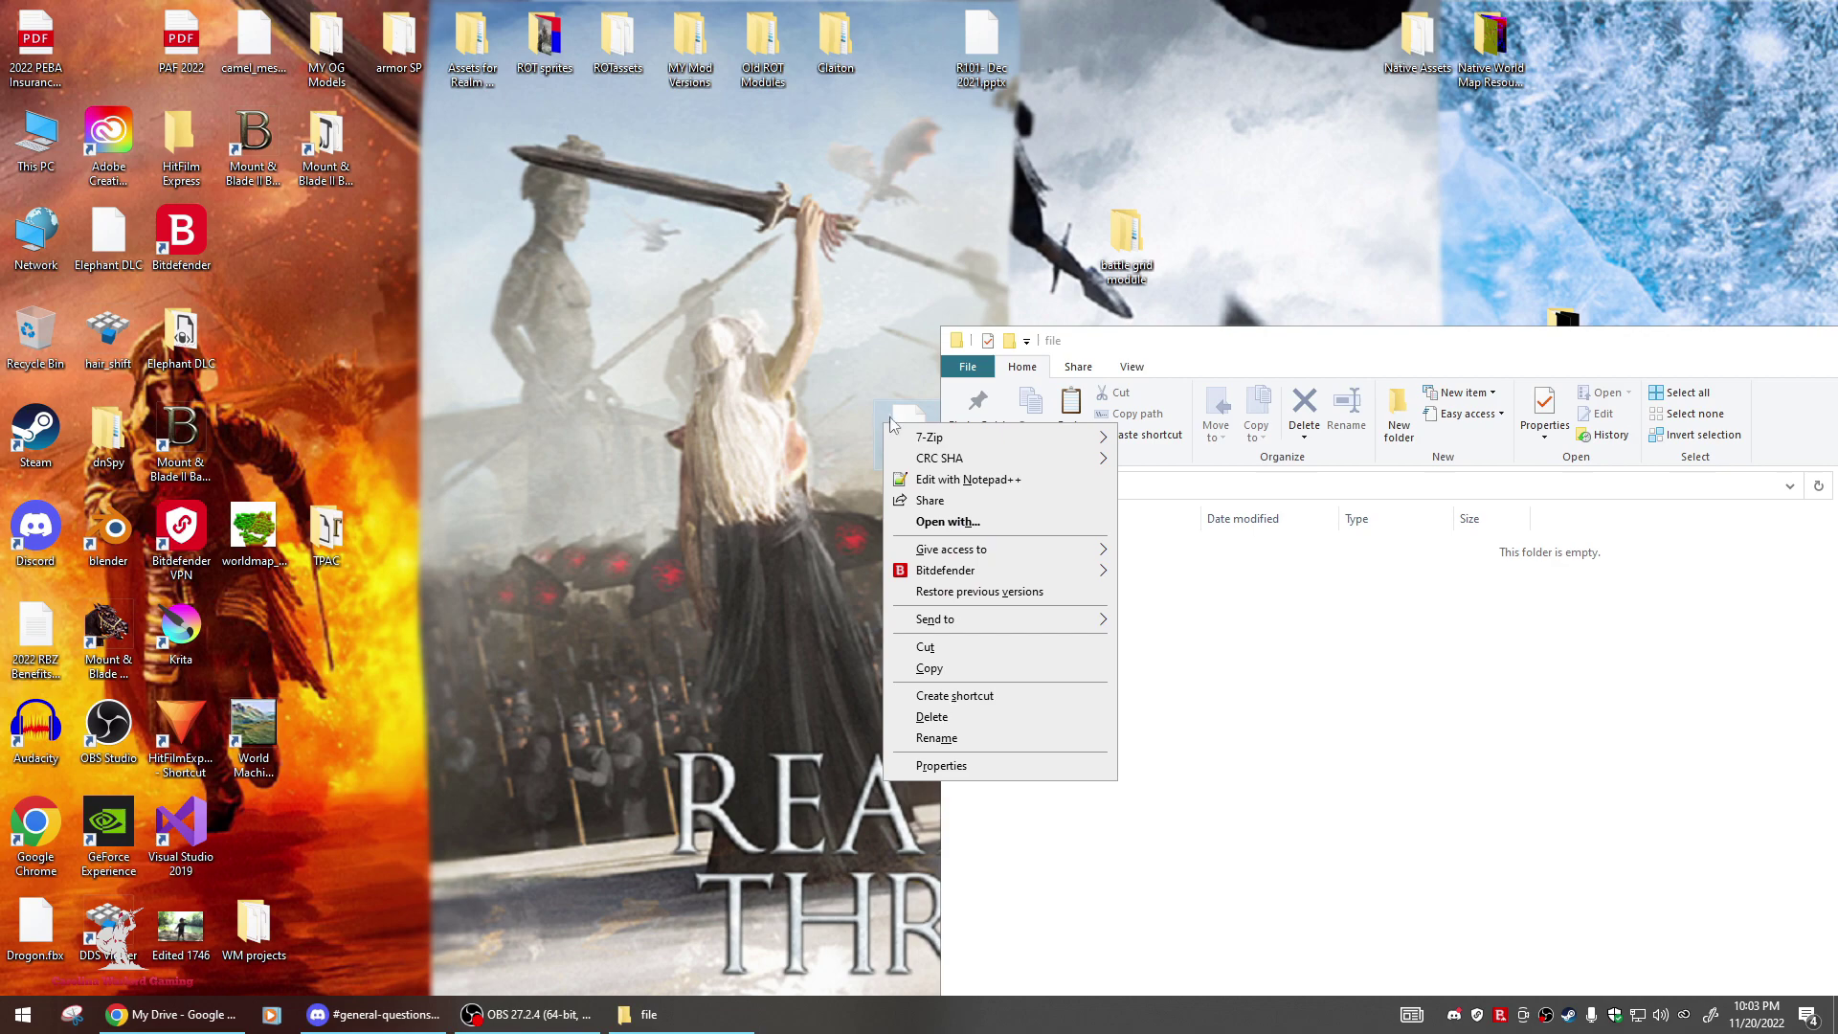
left_click(929, 668)
right_click(1017, 606)
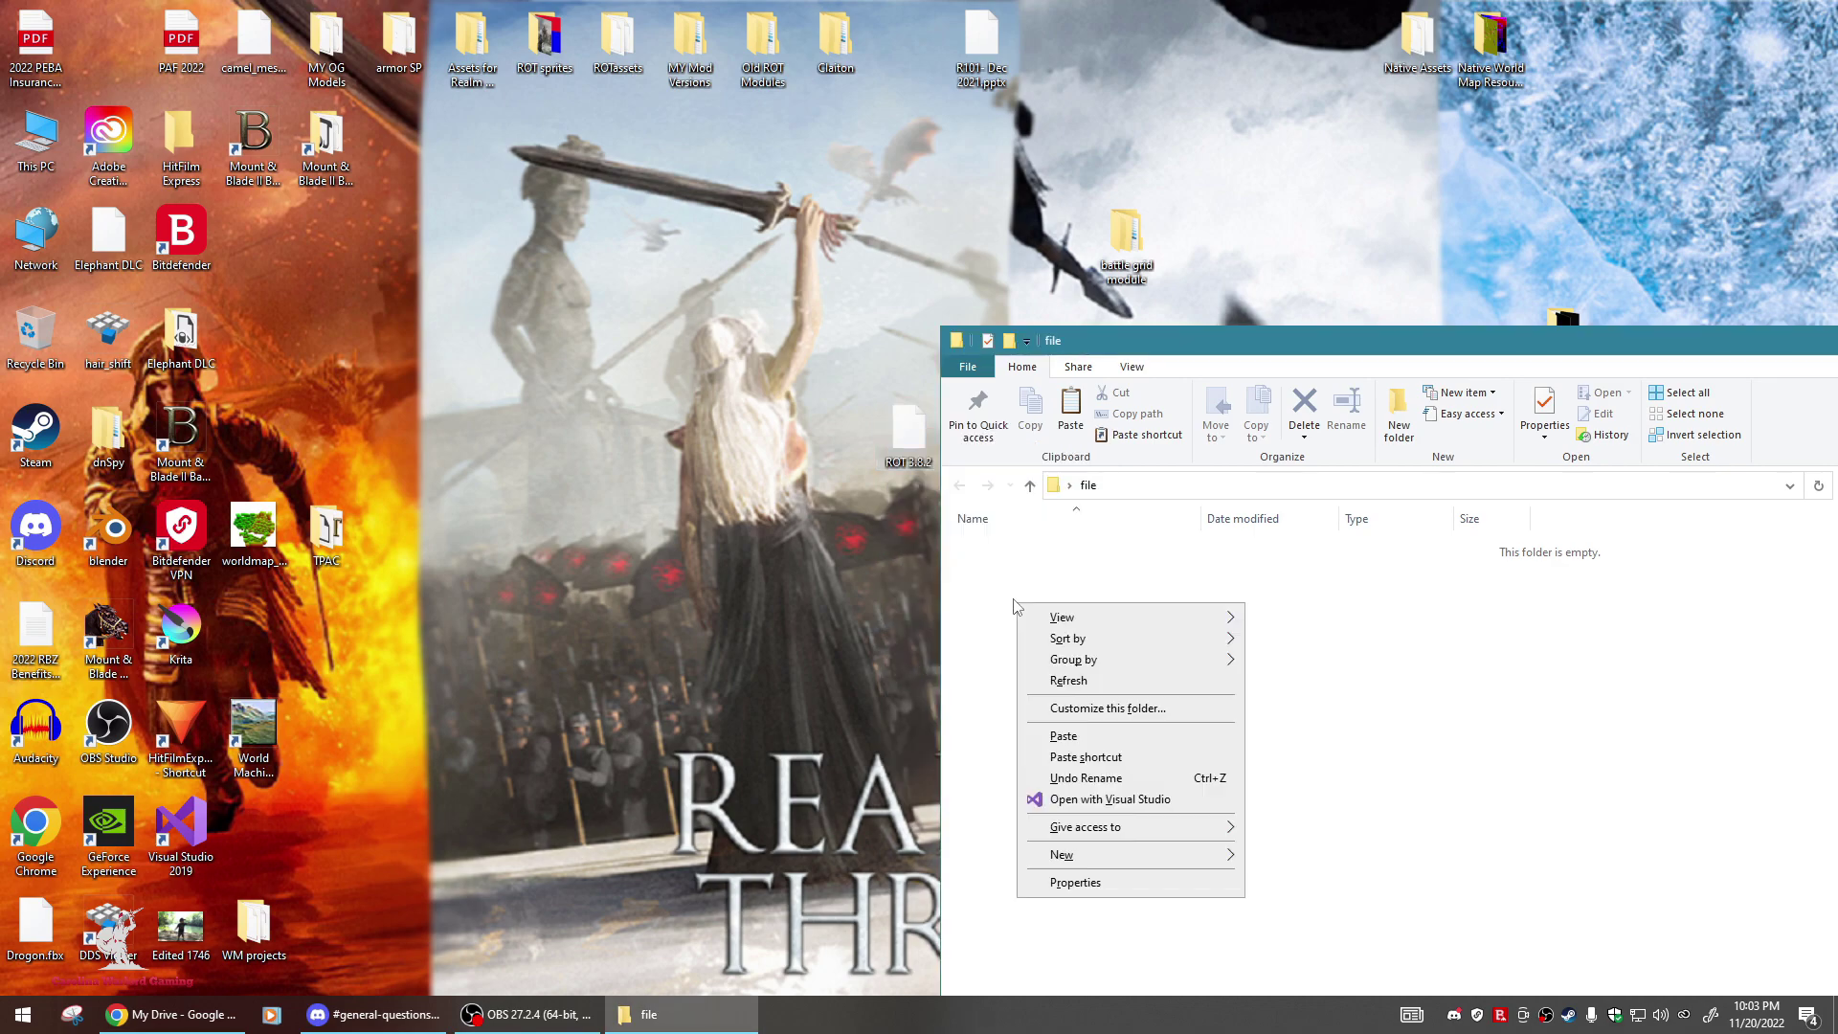
left_click(1062, 735)
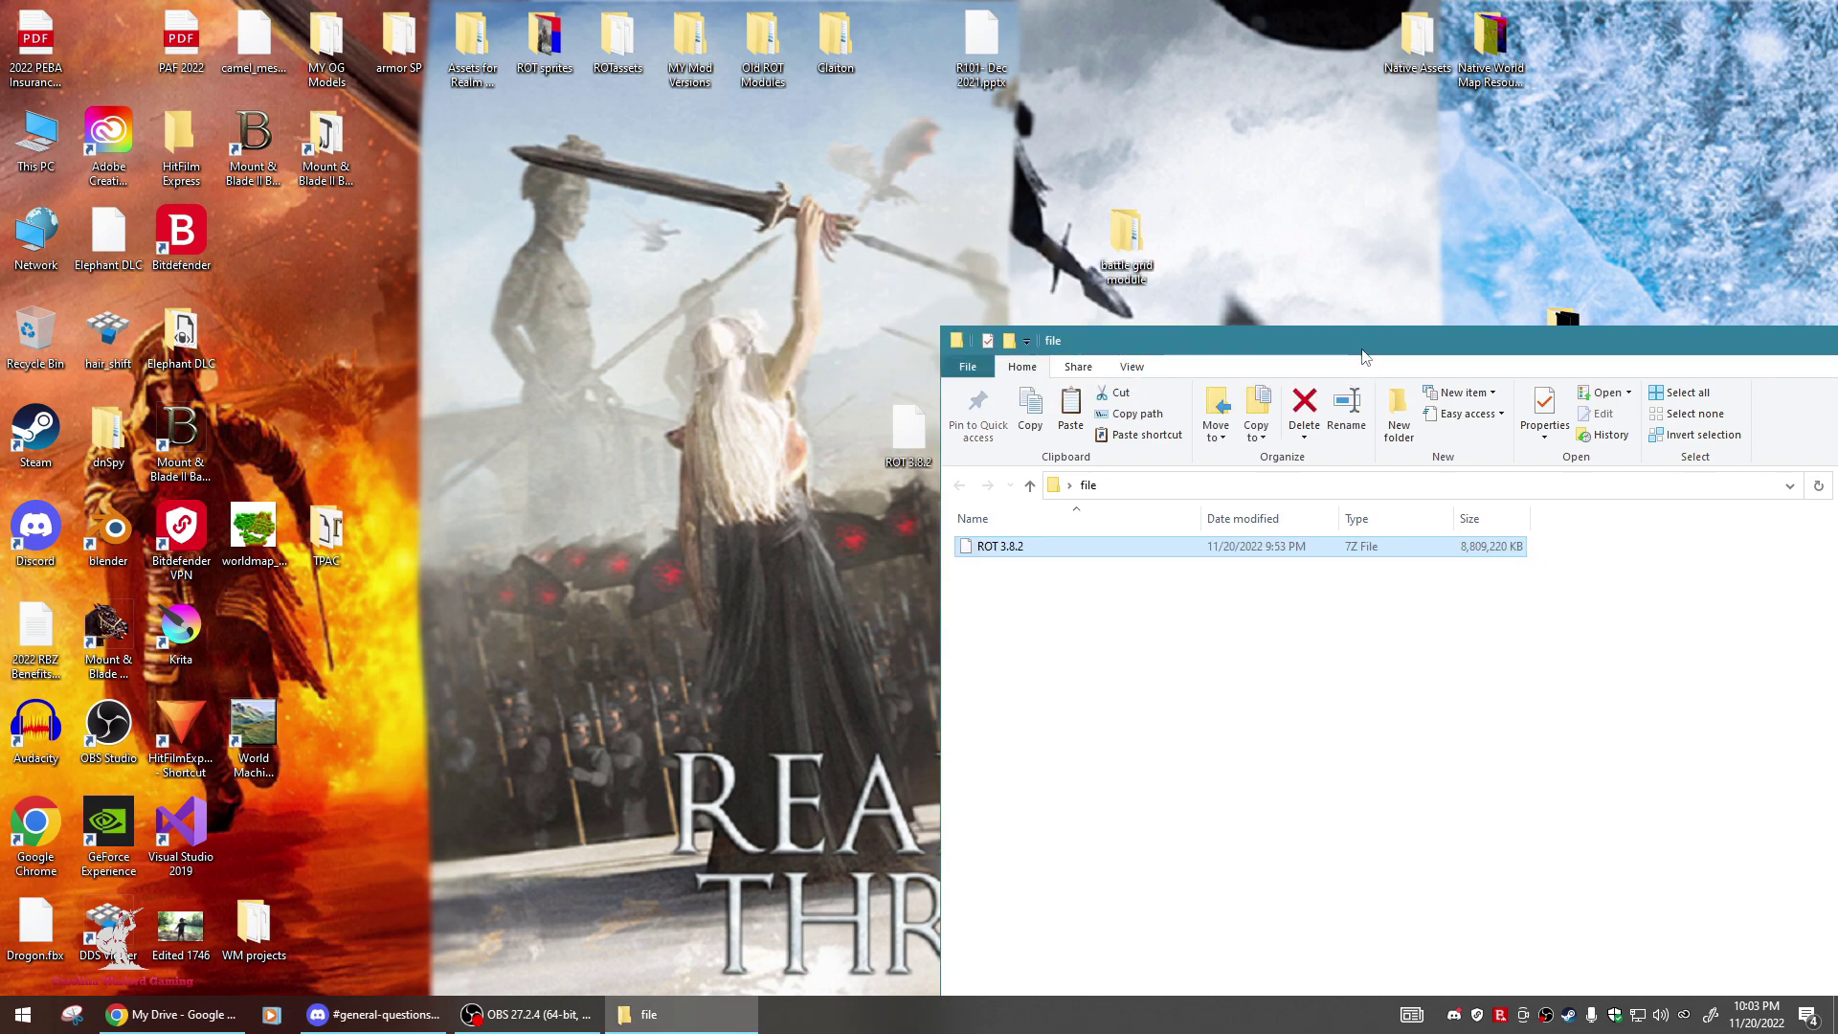
left_click_drag(1383, 340, 962, 170)
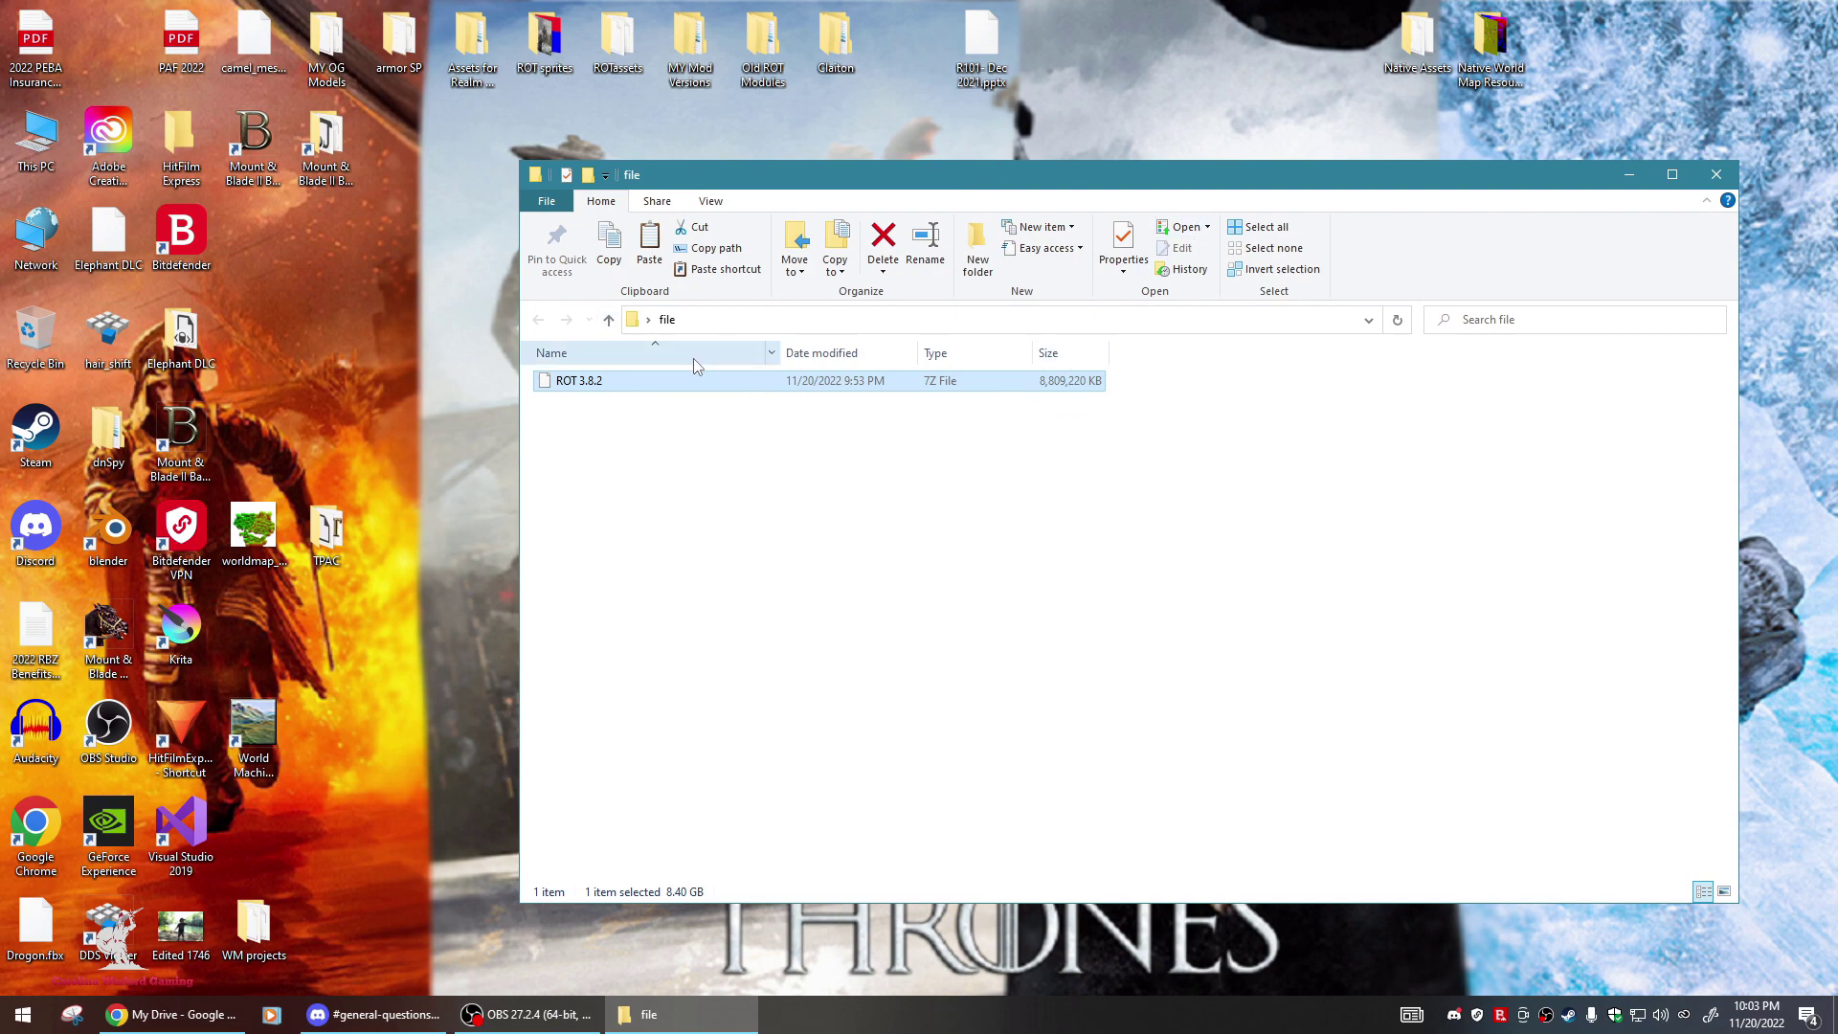
Extract the ROT 3.8.2 archive with 7-Zip into a 'ROT 3.8.2' folder.
right_click(578, 383)
mouse_move(753, 401)
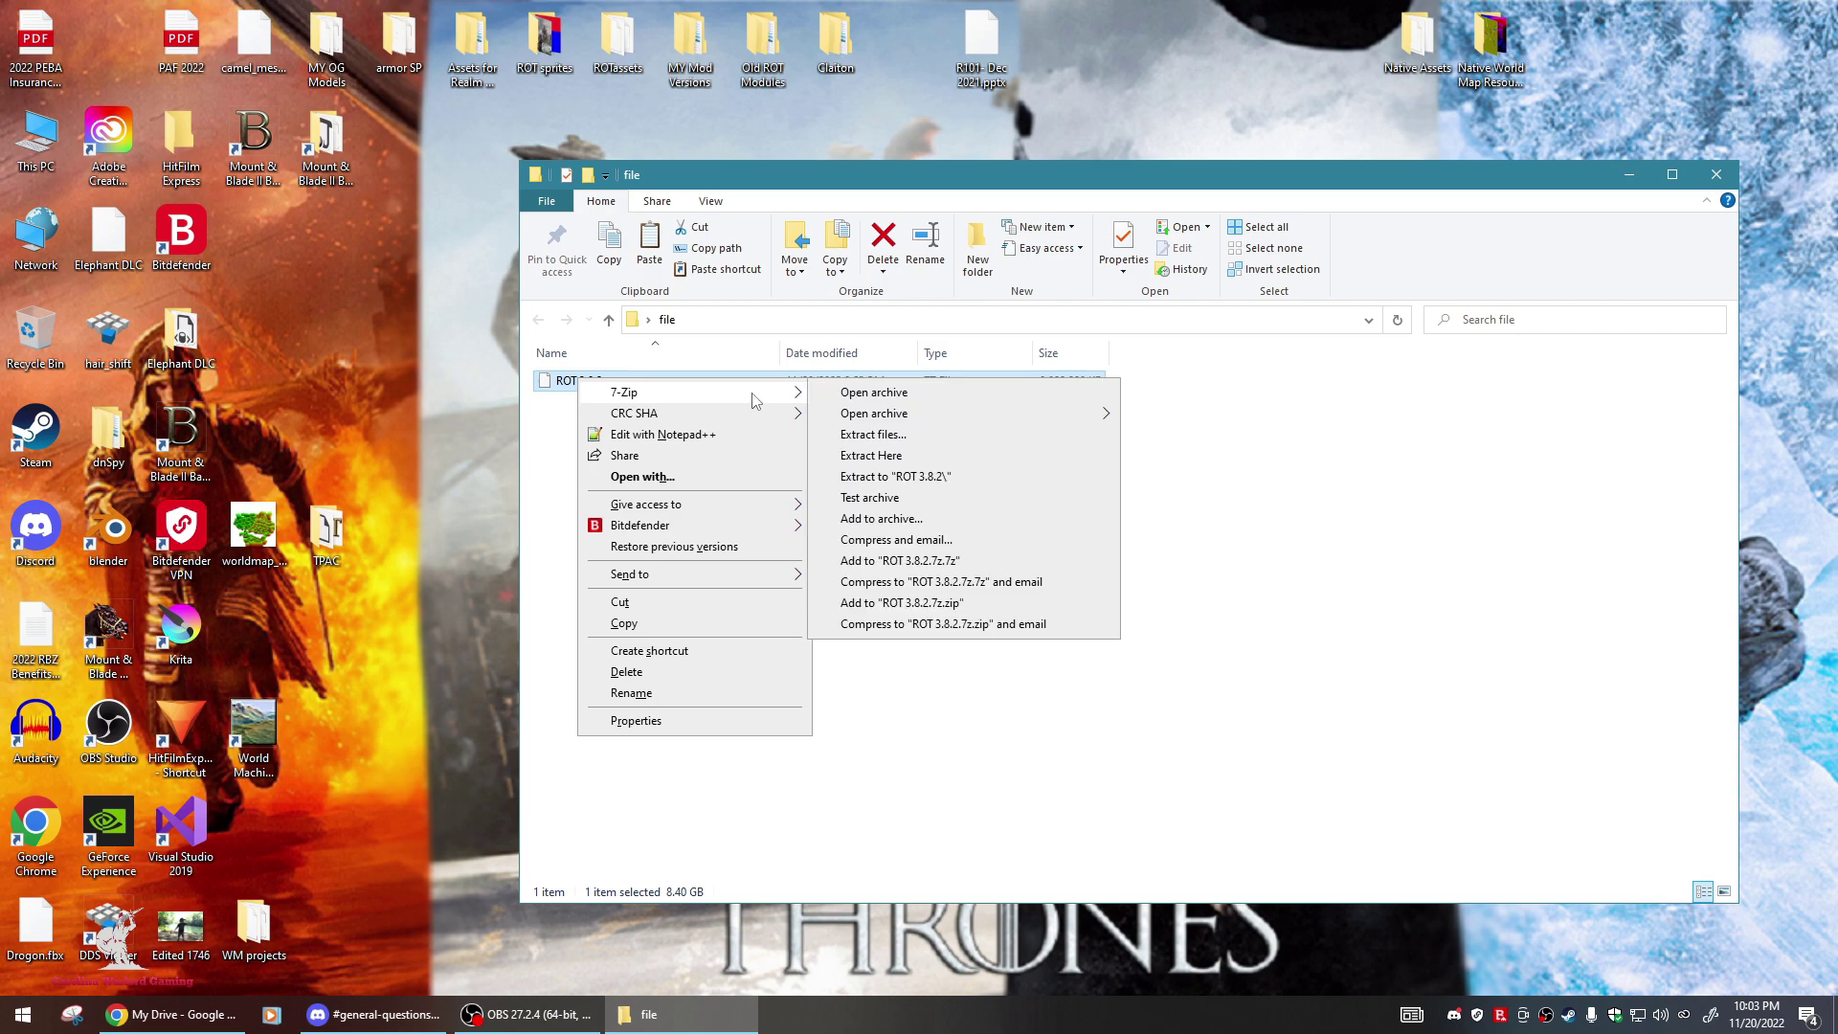
left_click(871, 456)
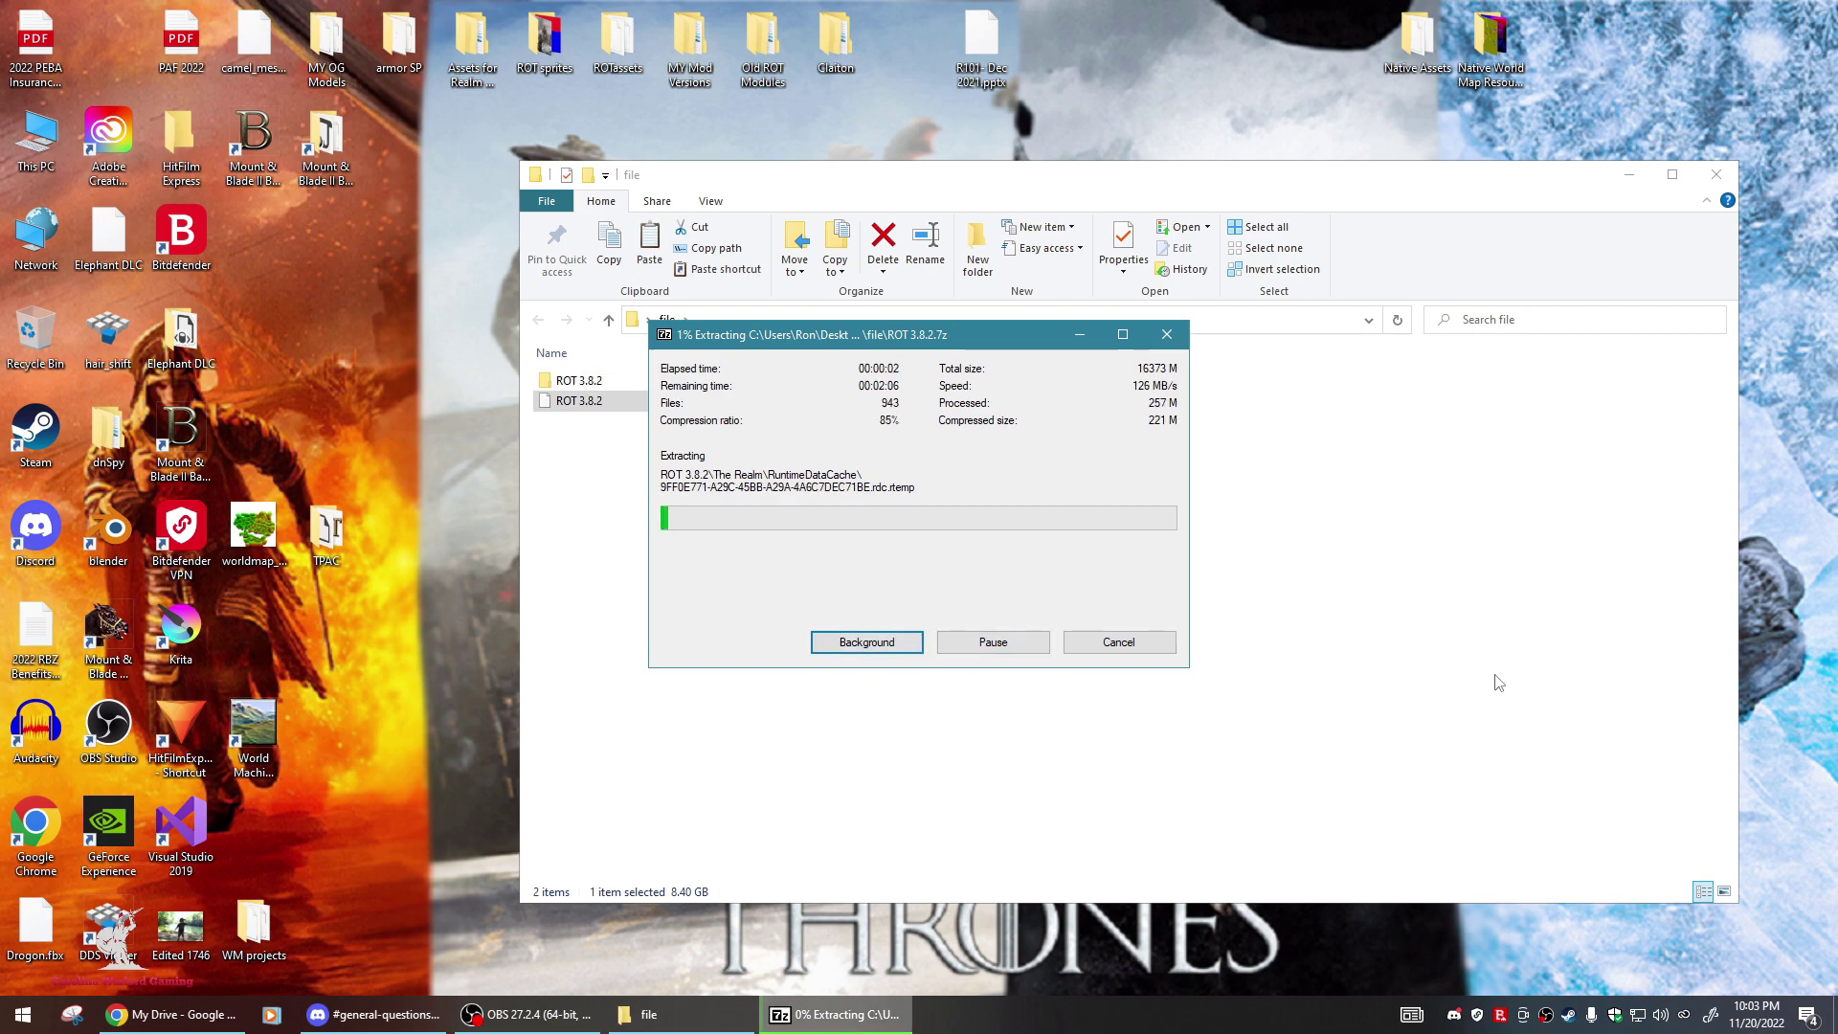
left_click(1118, 641)
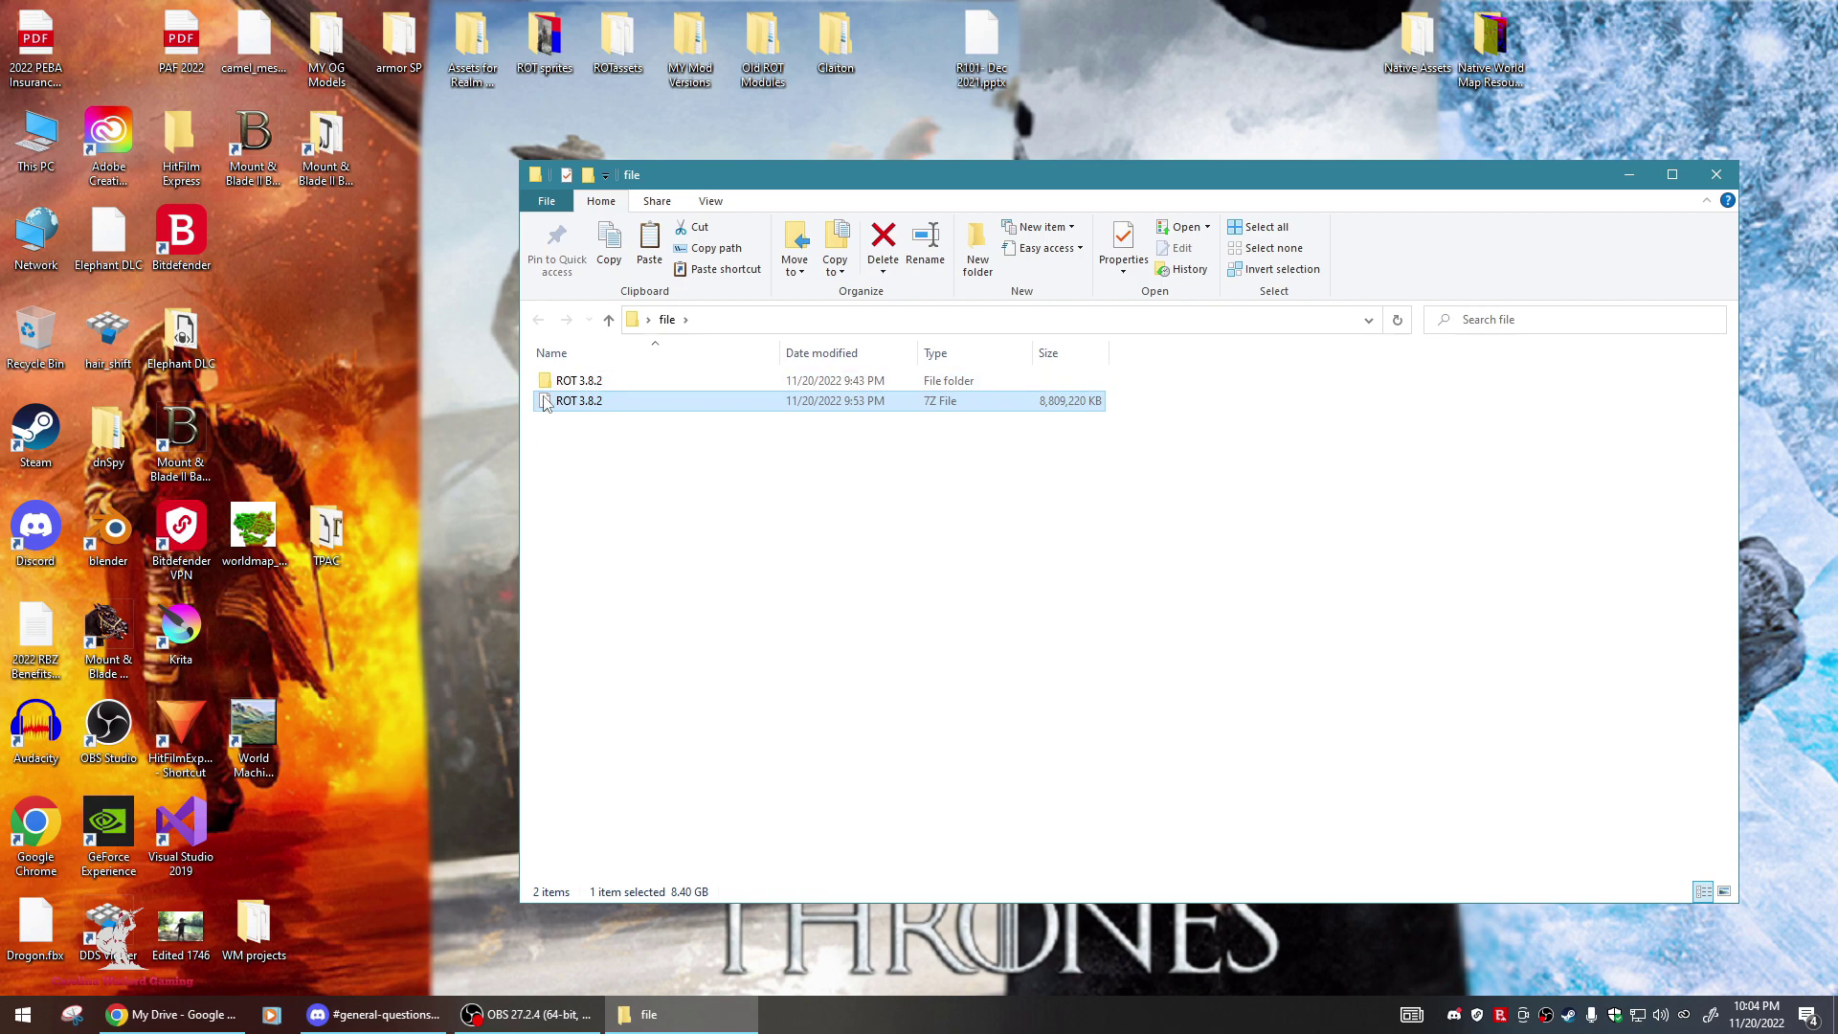
Open the ROT 3.8.2 folder and select ROT-Content, ROT-Races and The Realm.
double_click(583, 381)
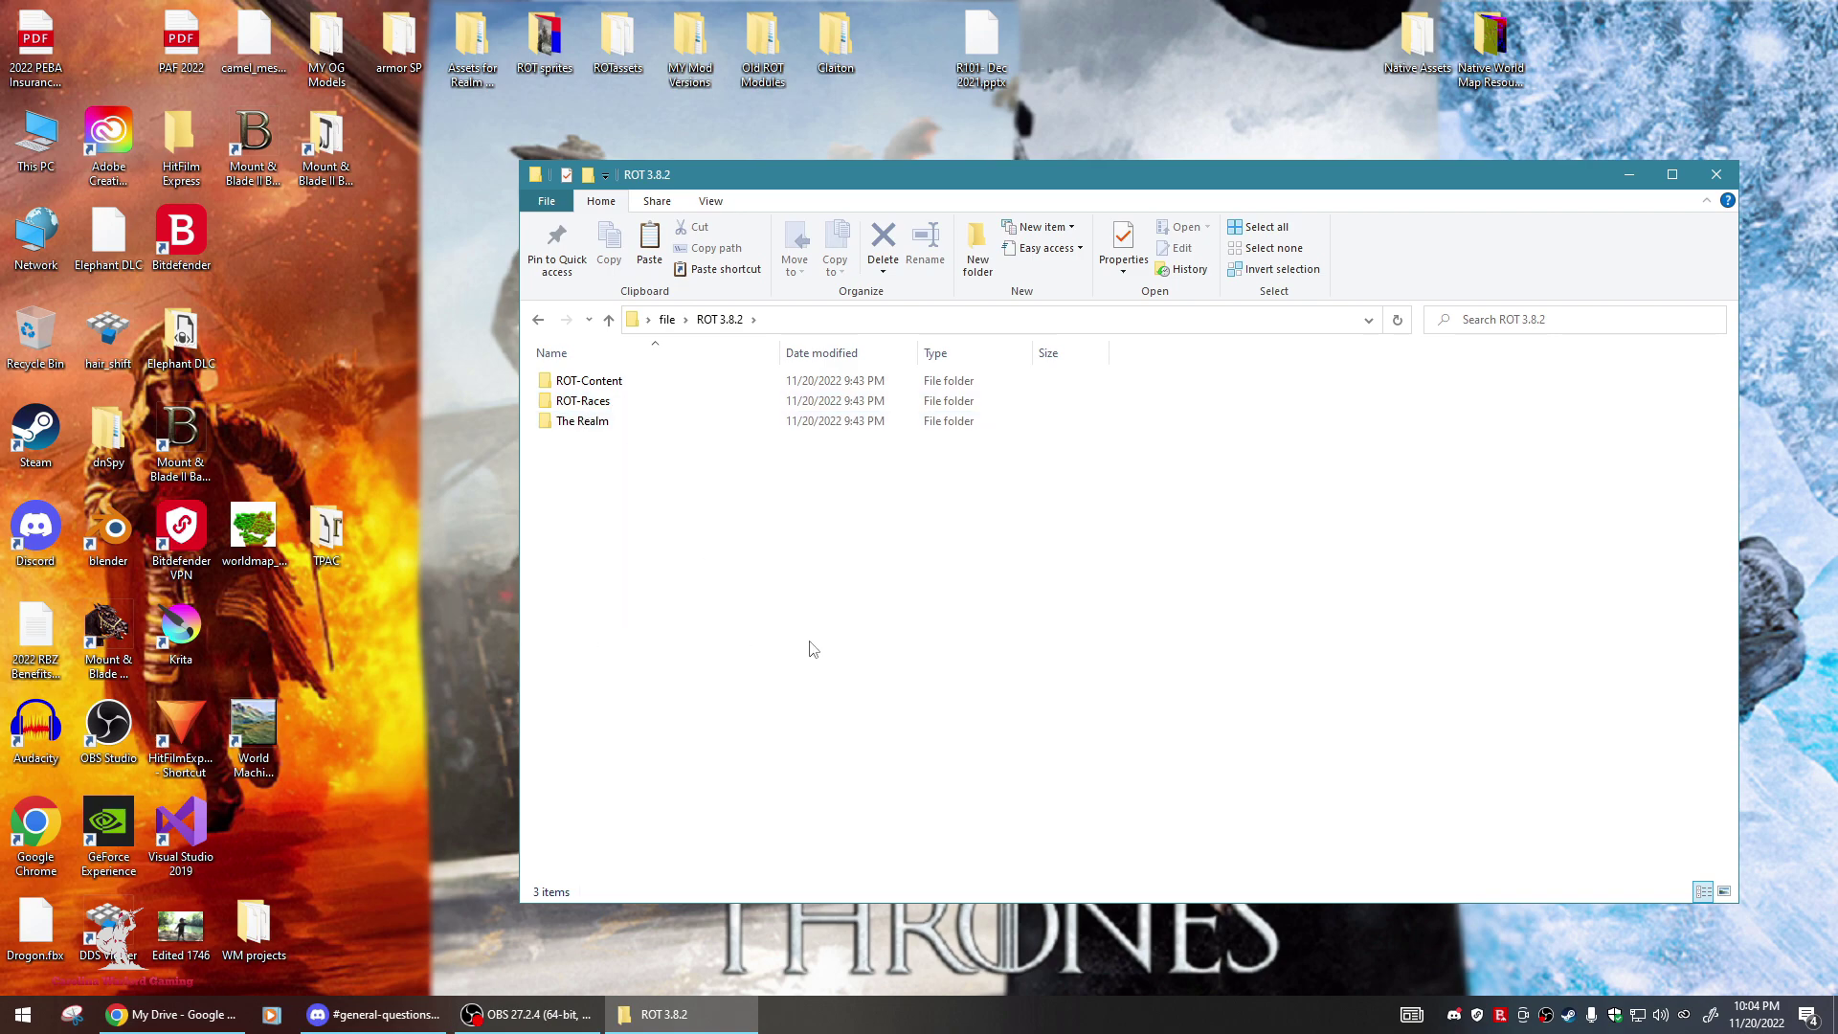
left_click(600, 383)
left_click(589, 422, "shift")
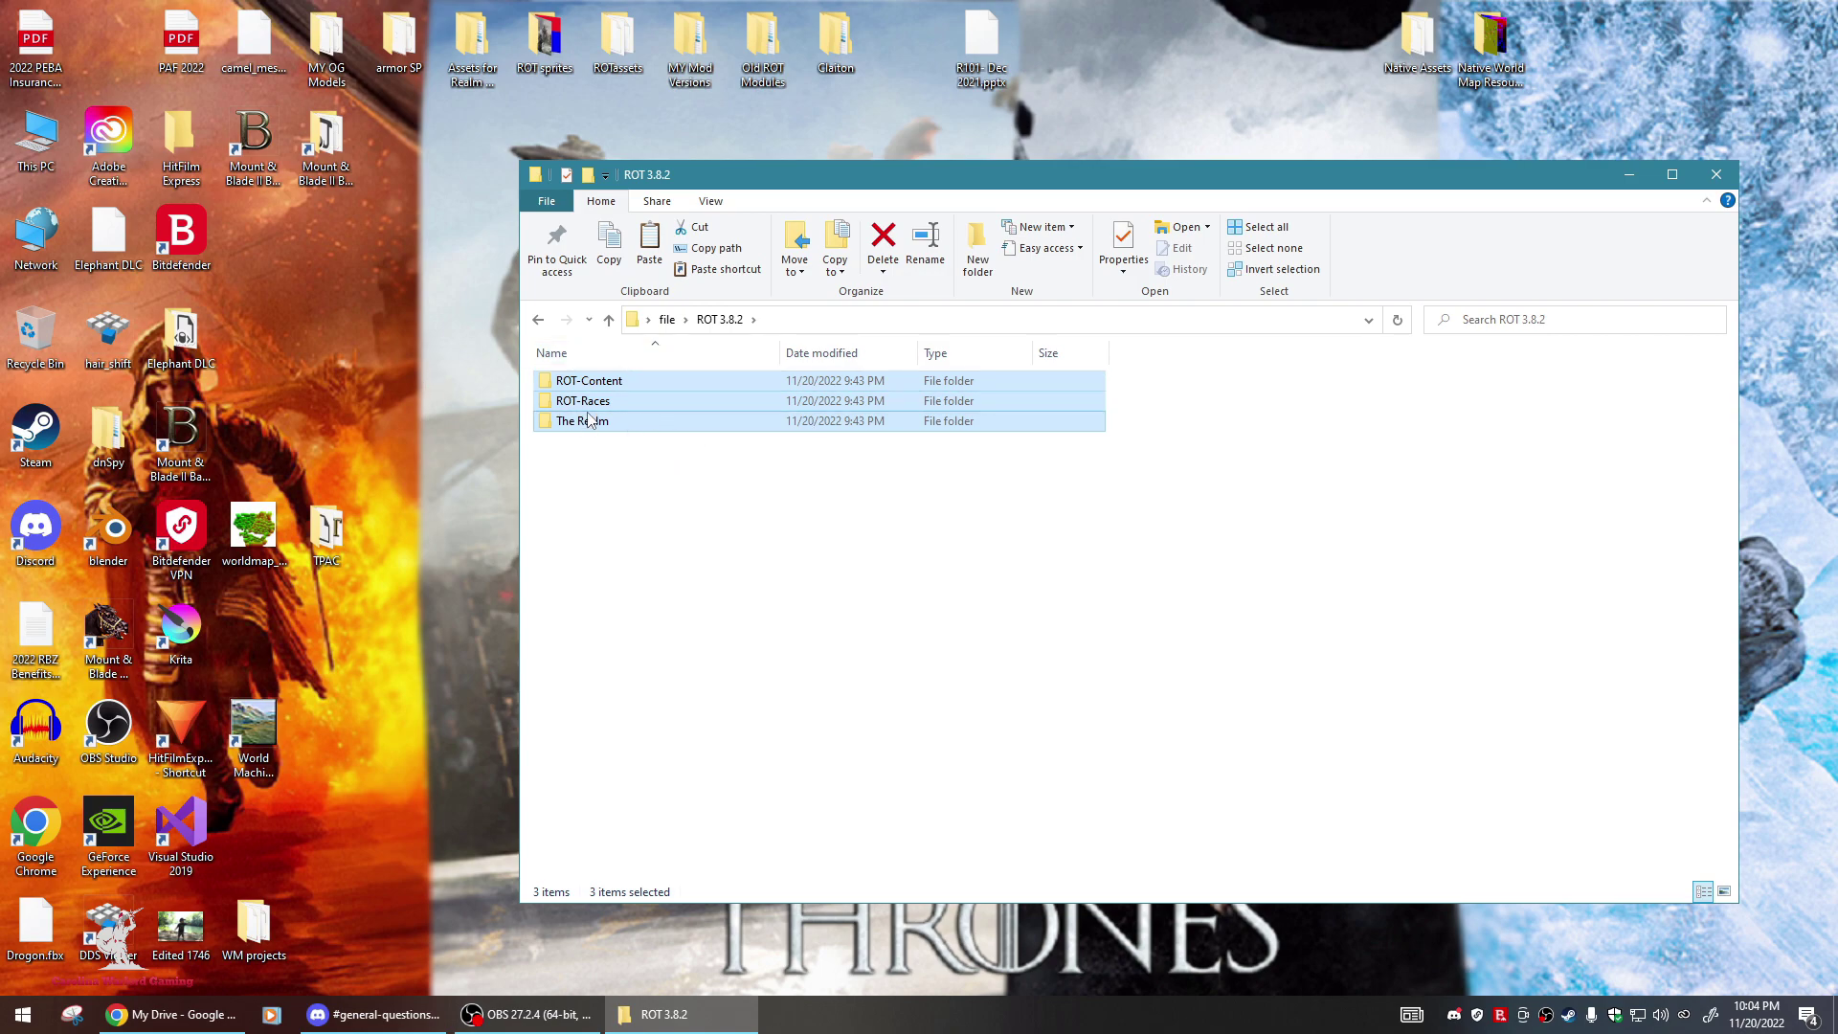
right_click(709, 395)
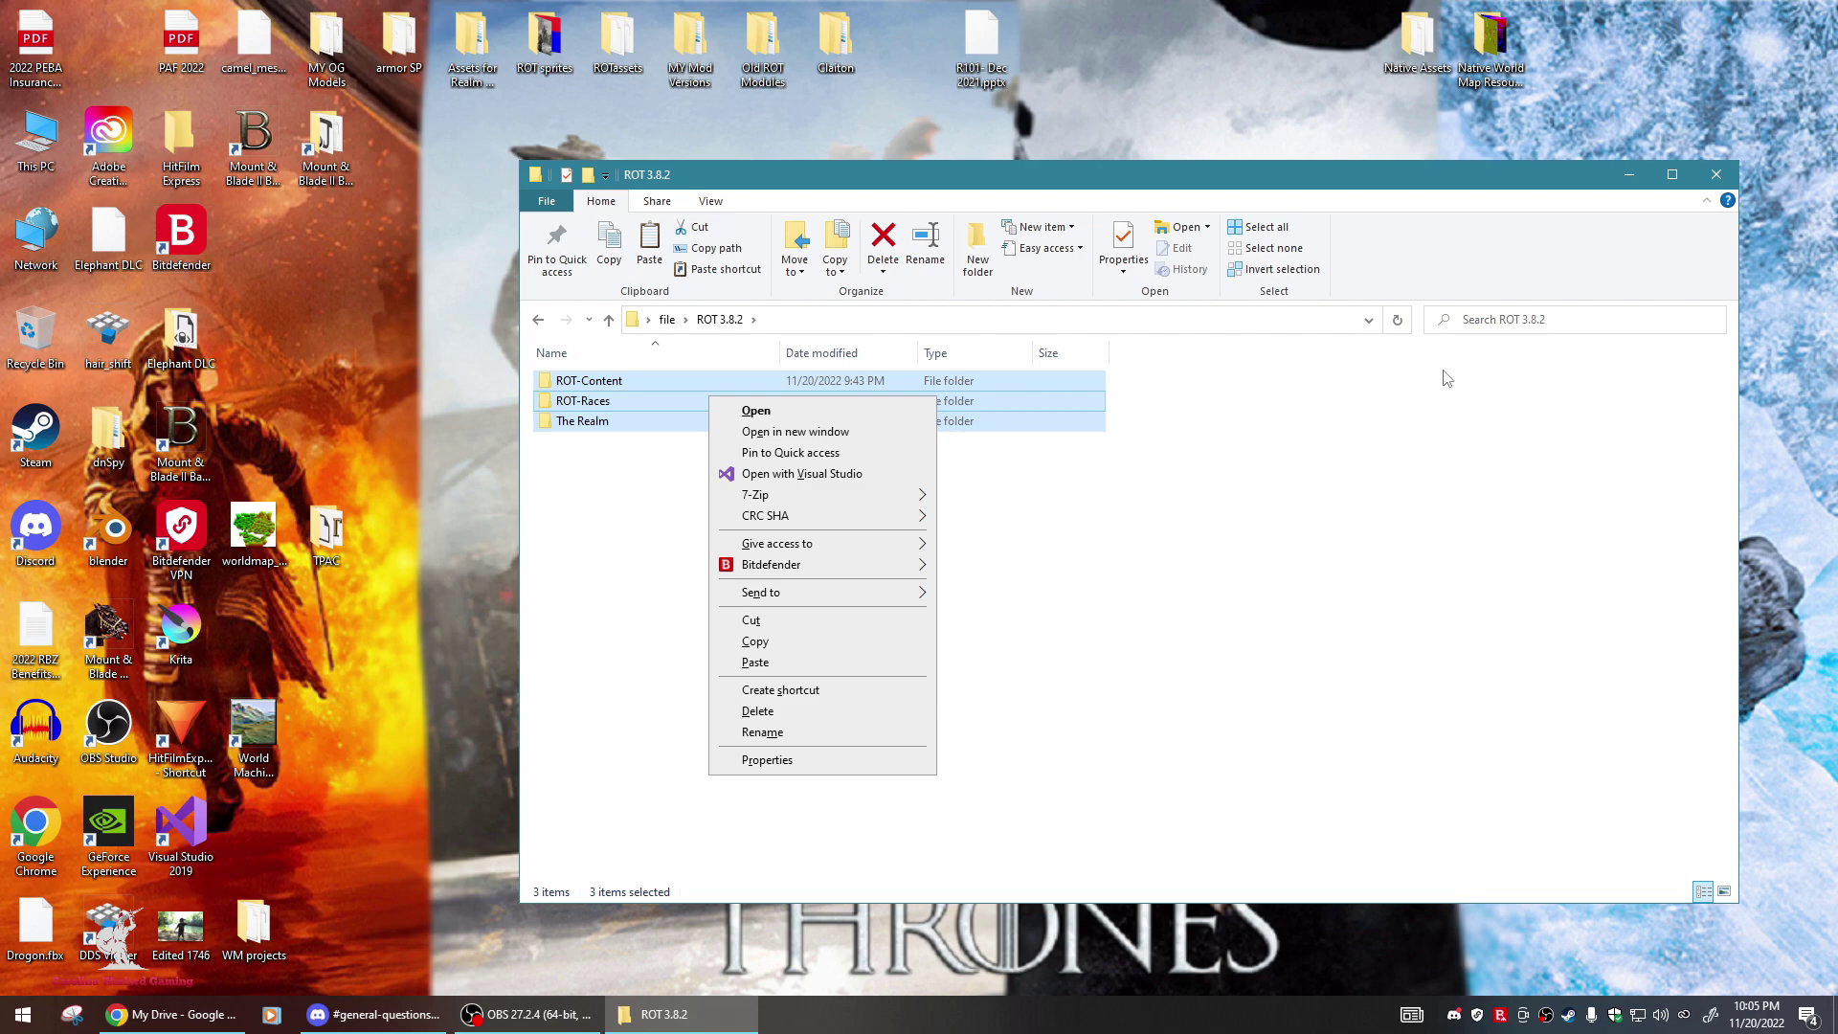
From This PC, browse to C:\Program Files (x86)\Steam\steamapps\common\Mount & Blade II Bannerlord.
double_click(35, 139)
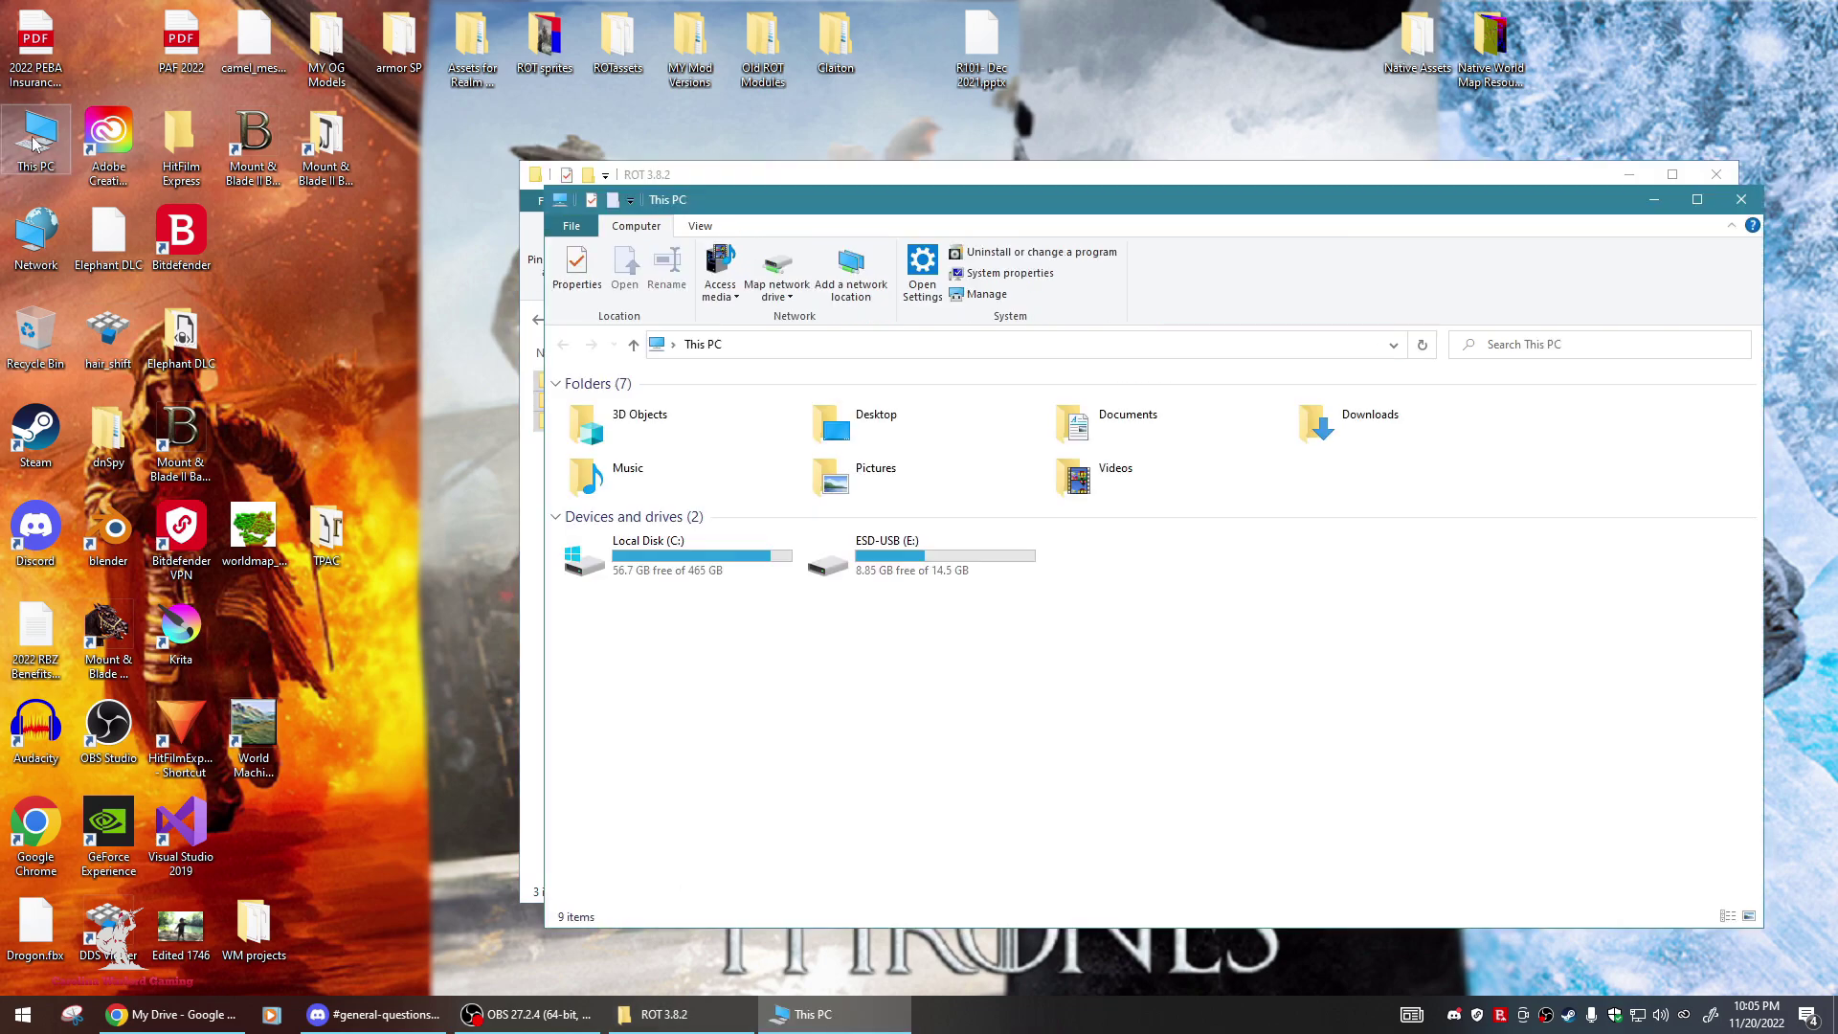
left_click_drag(992, 213, 607, 226)
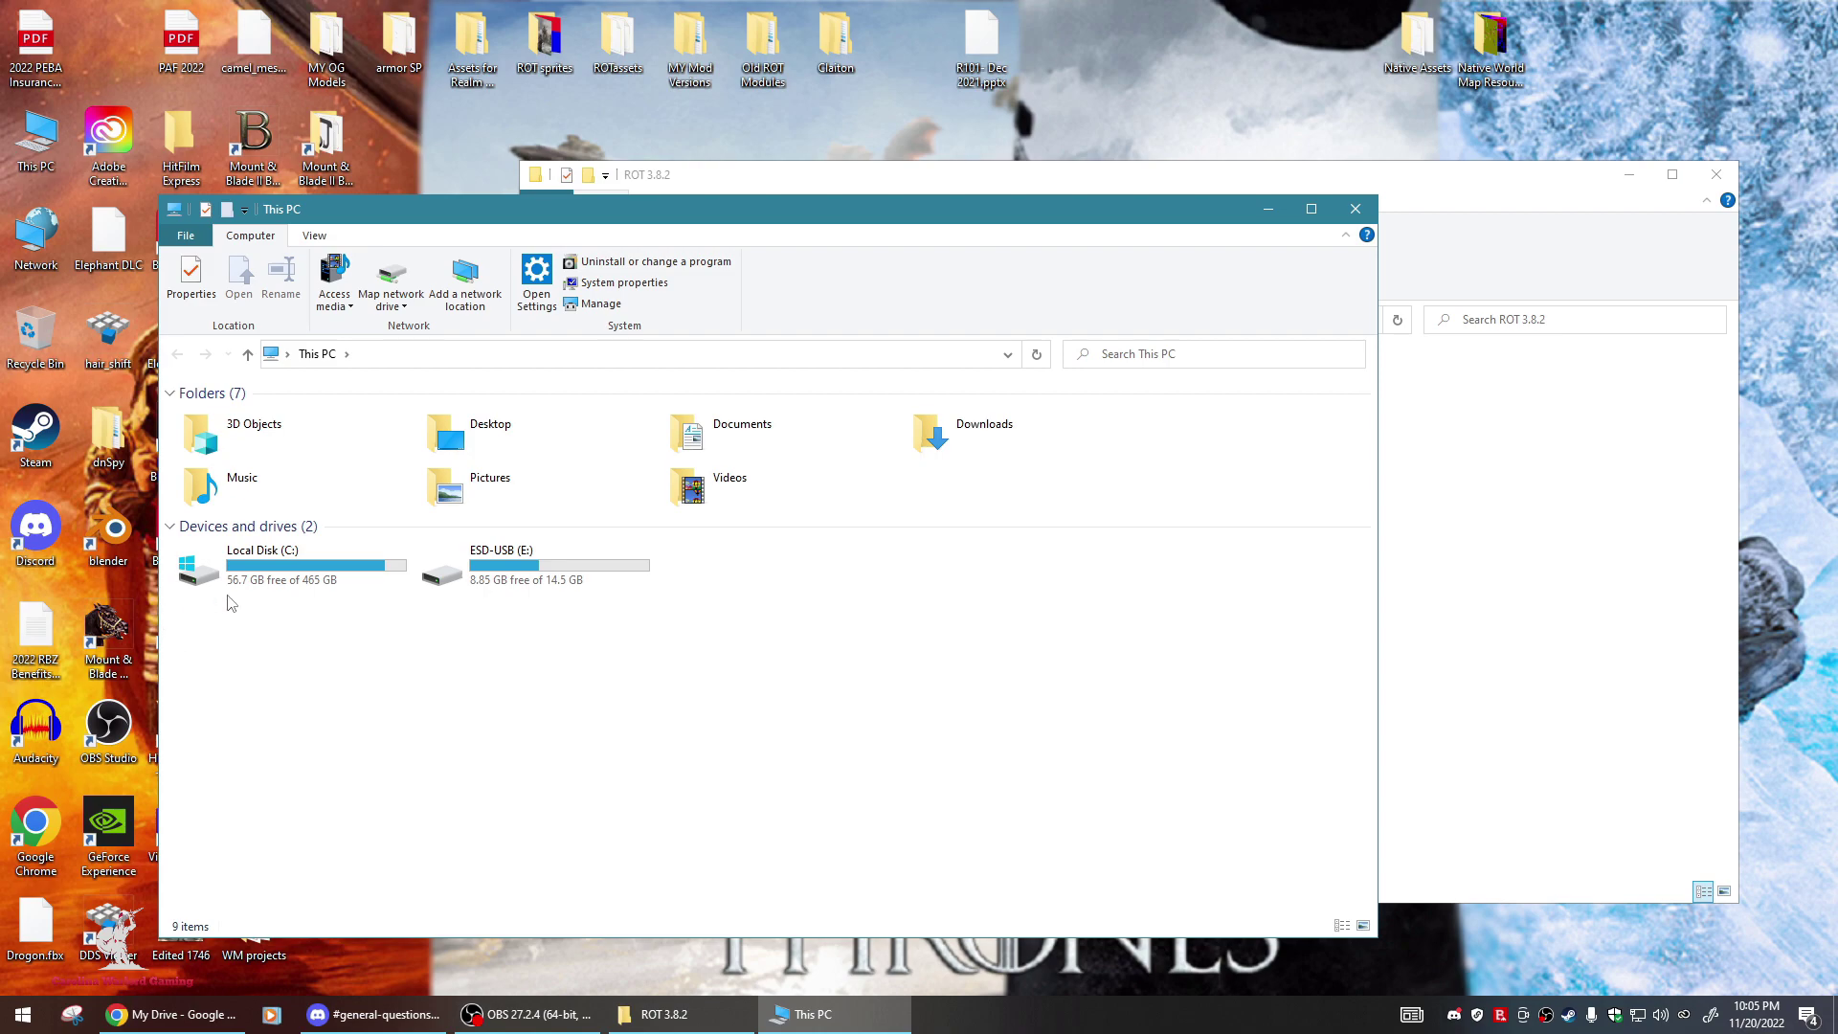
left_click(293, 583)
double_click(293, 583)
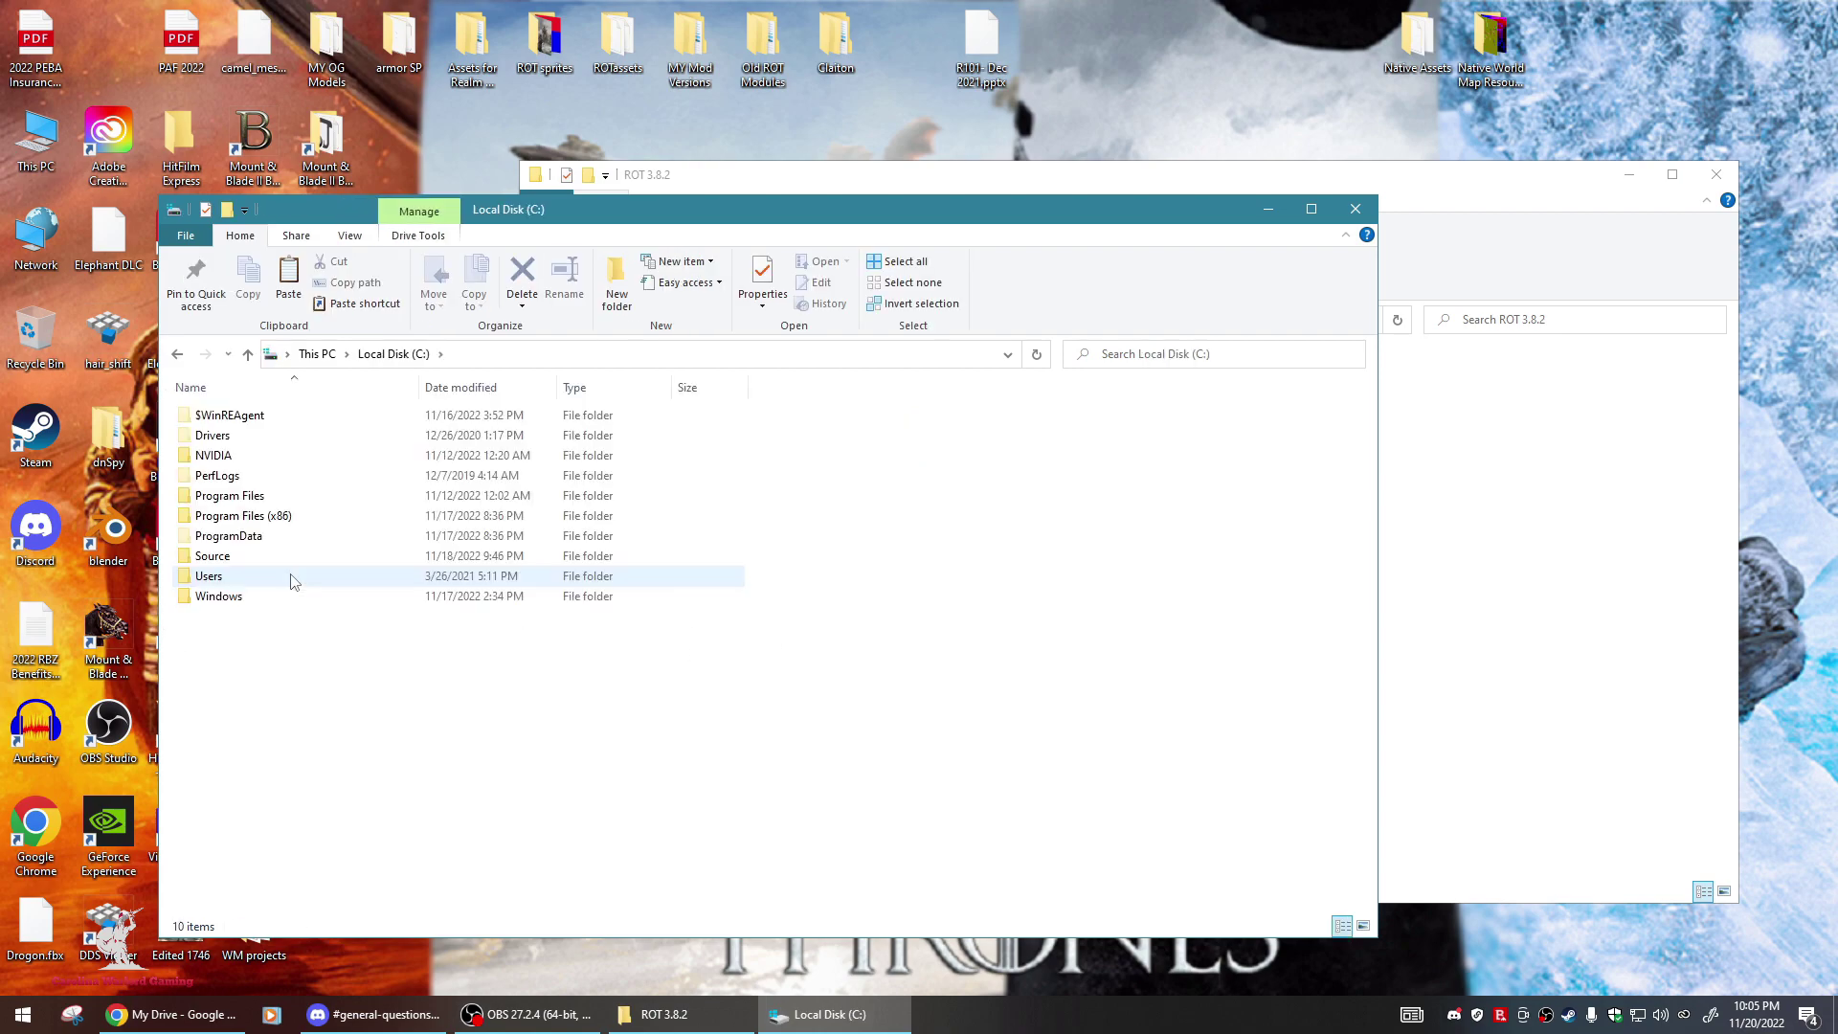
double_click(274, 517)
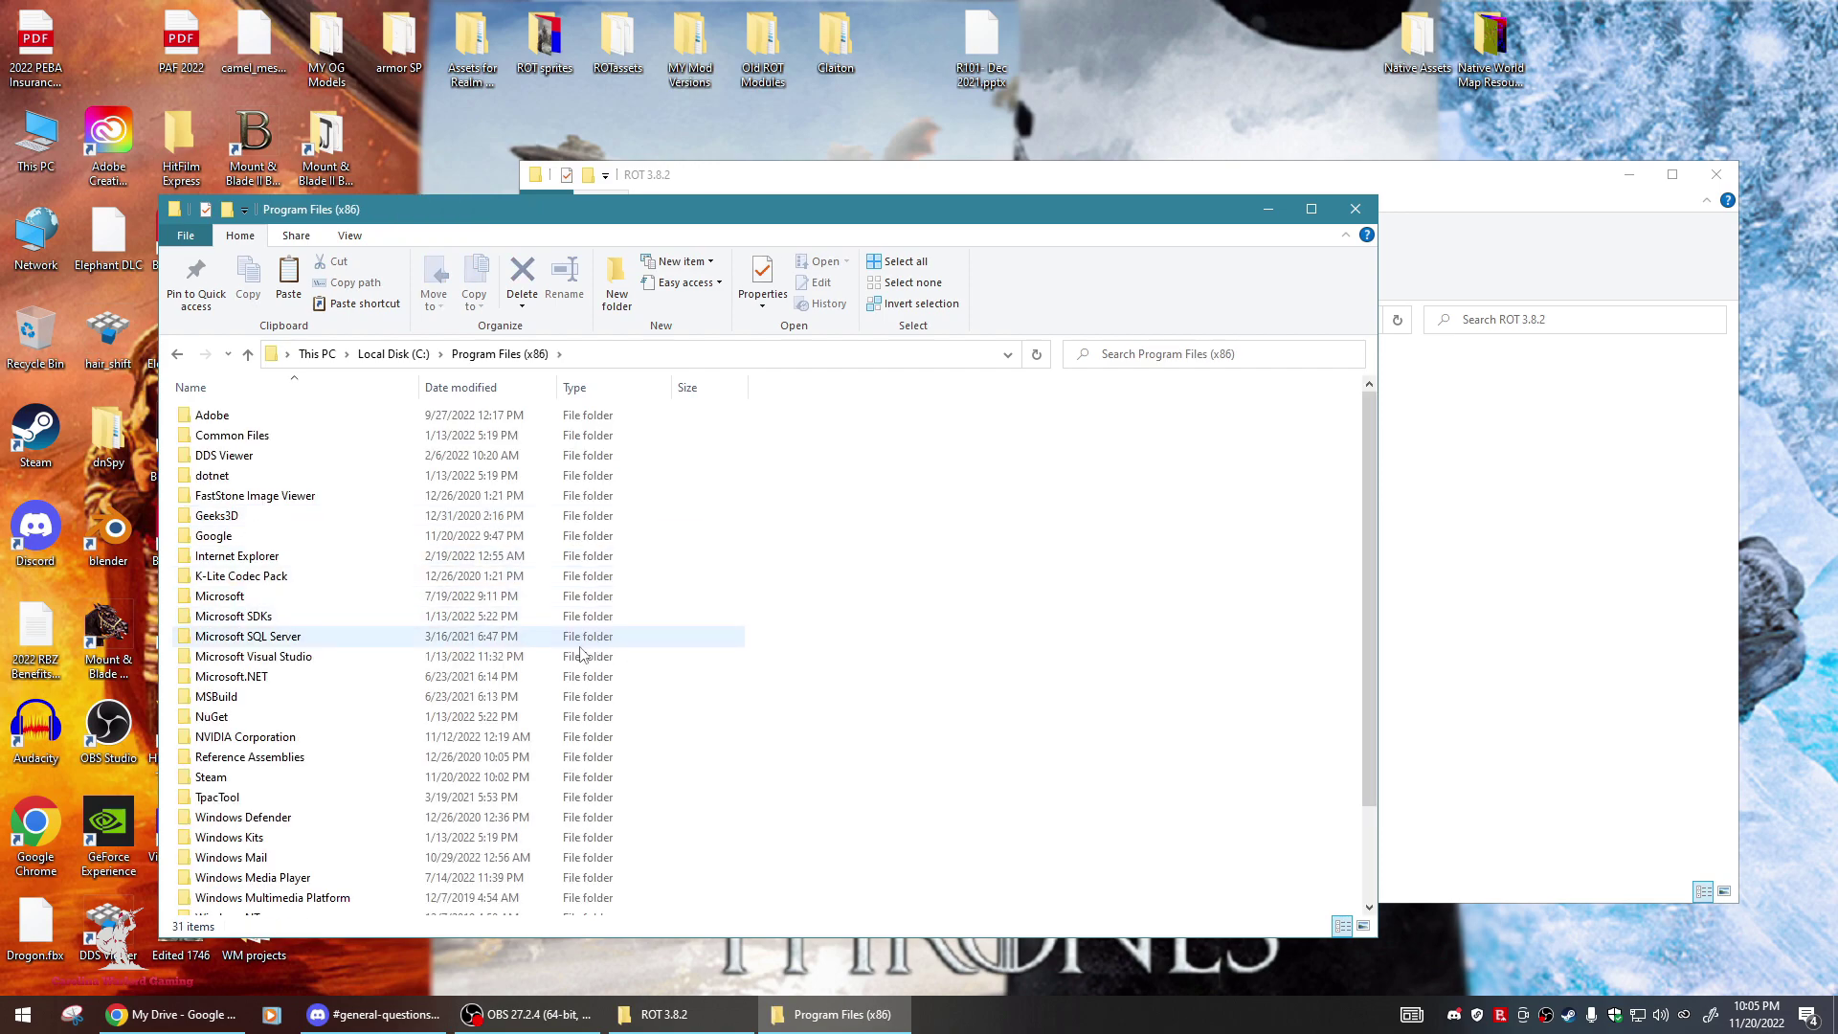
scroll(311, 699, "down", 2)
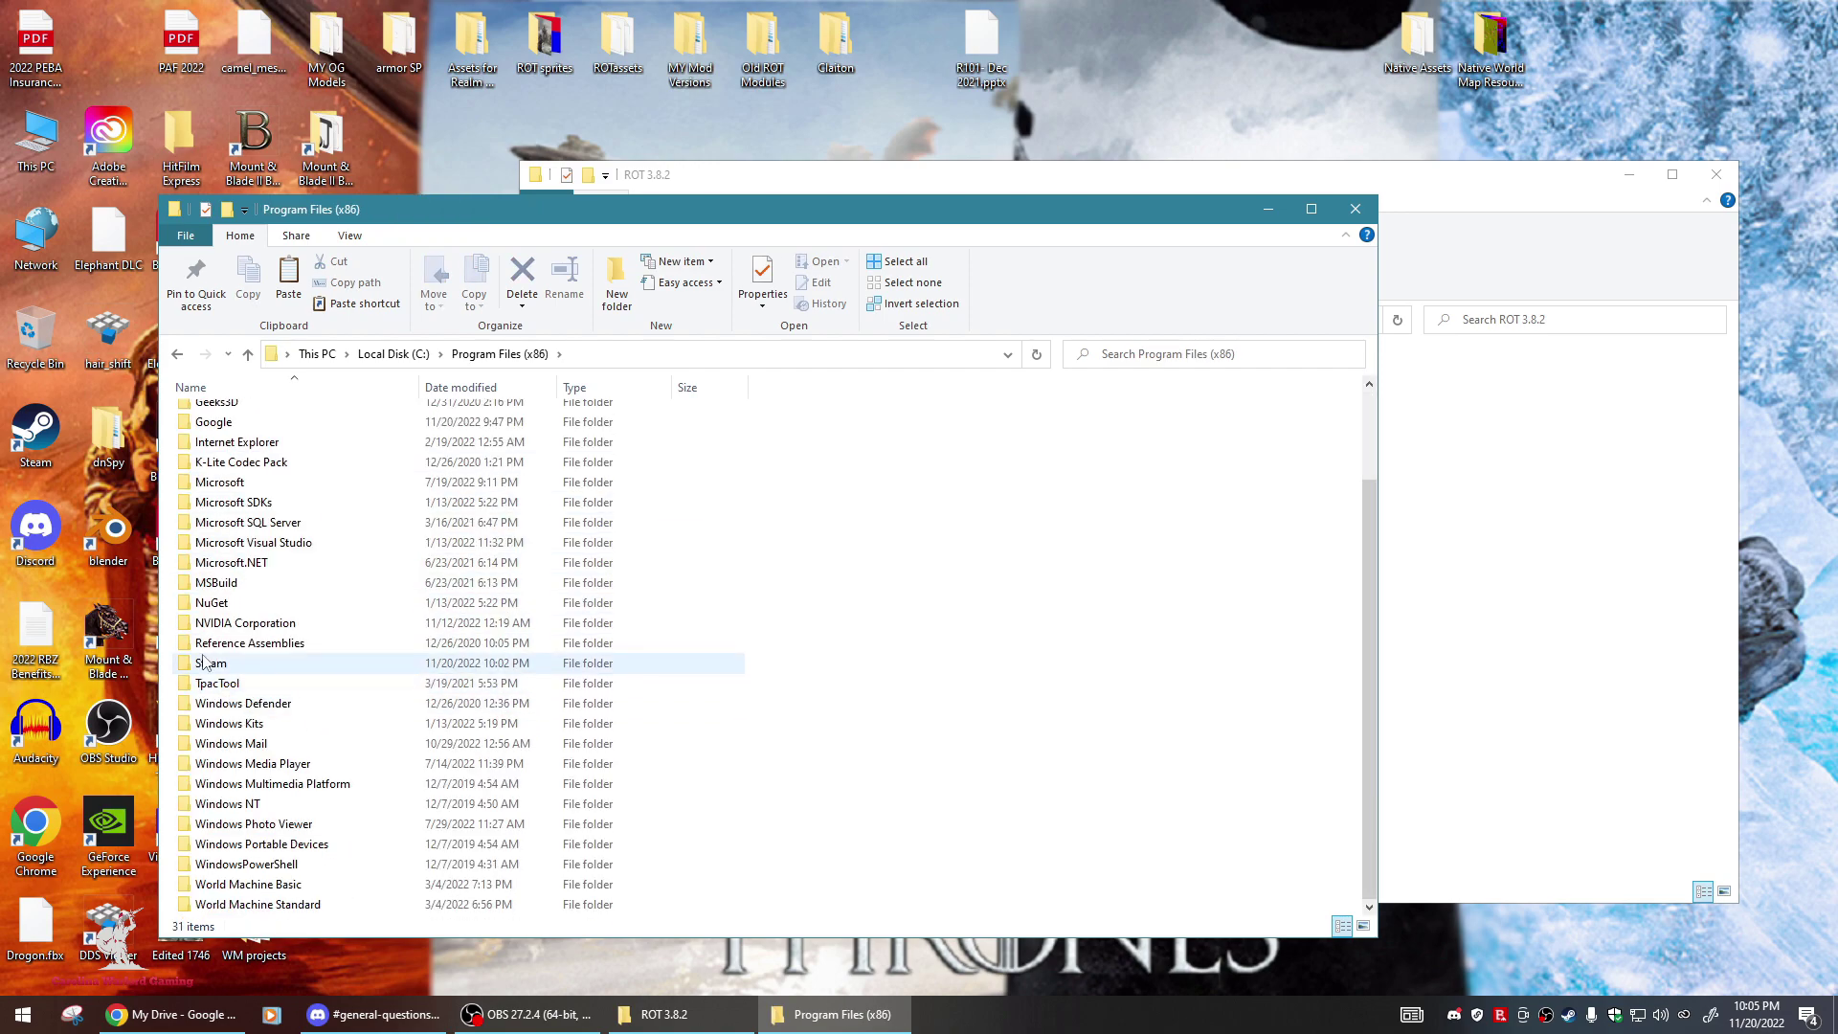
double_click(287, 657)
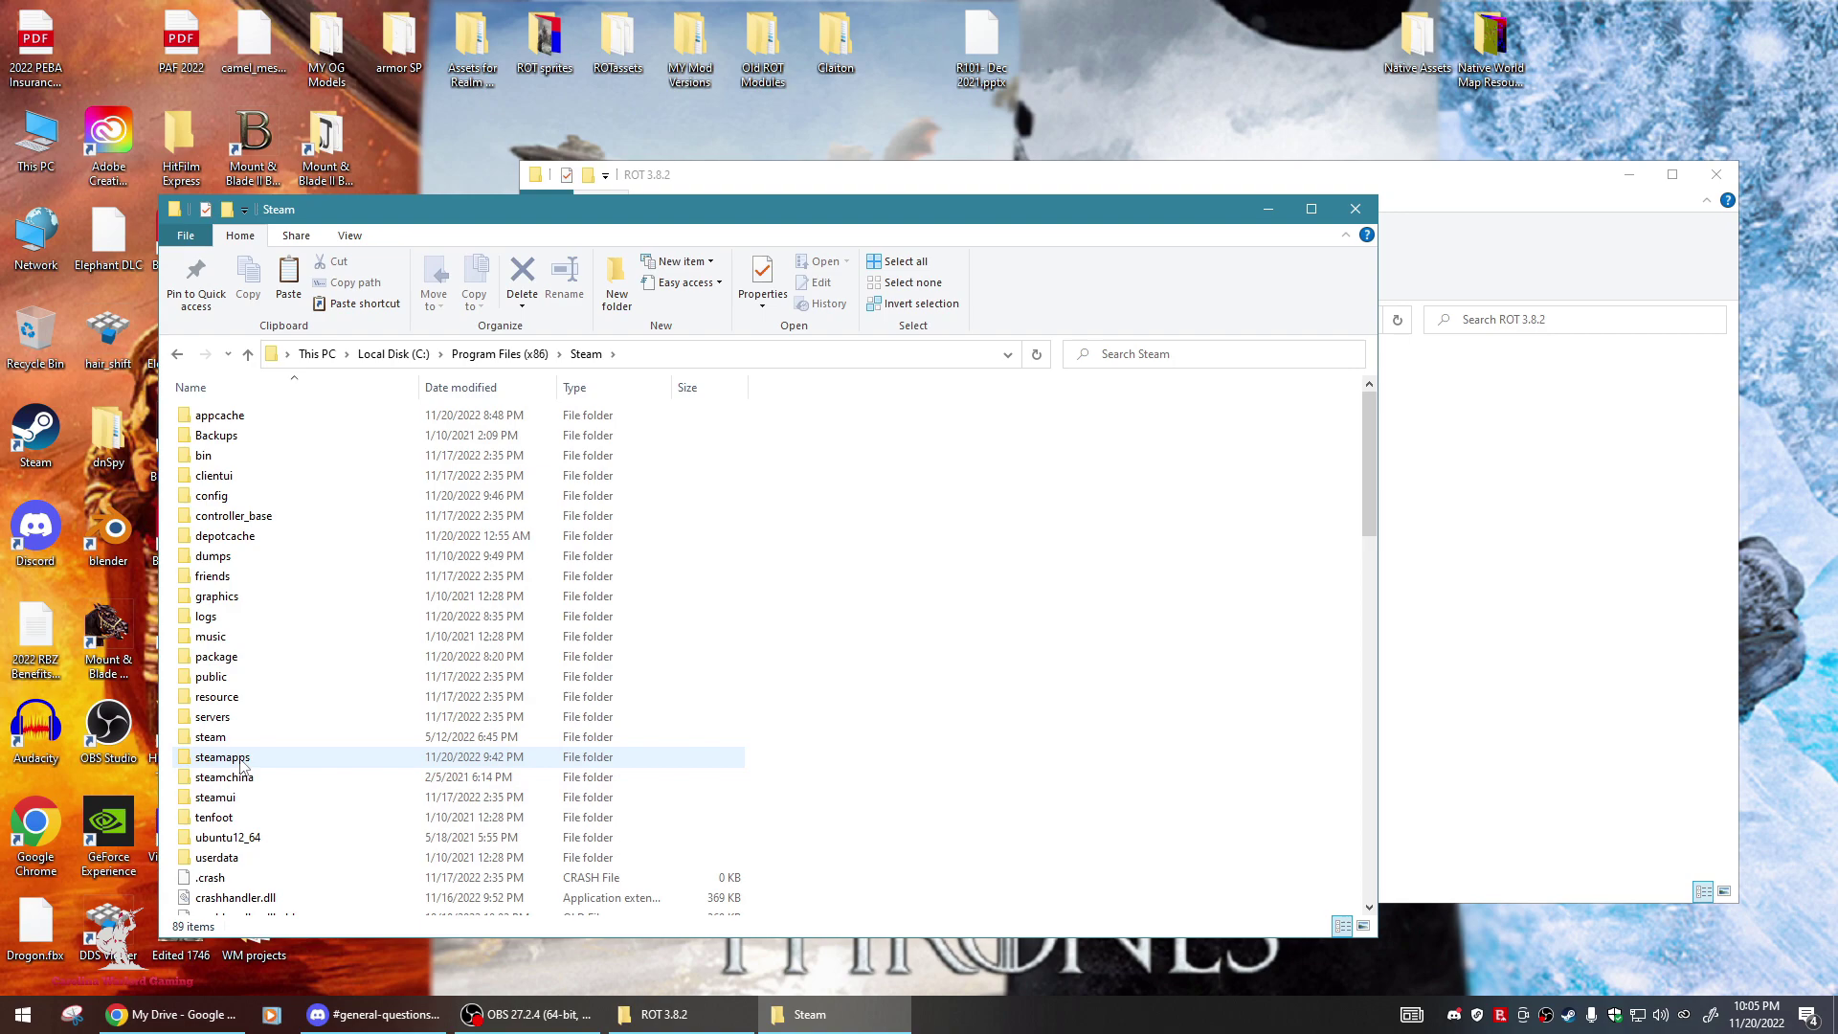
double_click(241, 763)
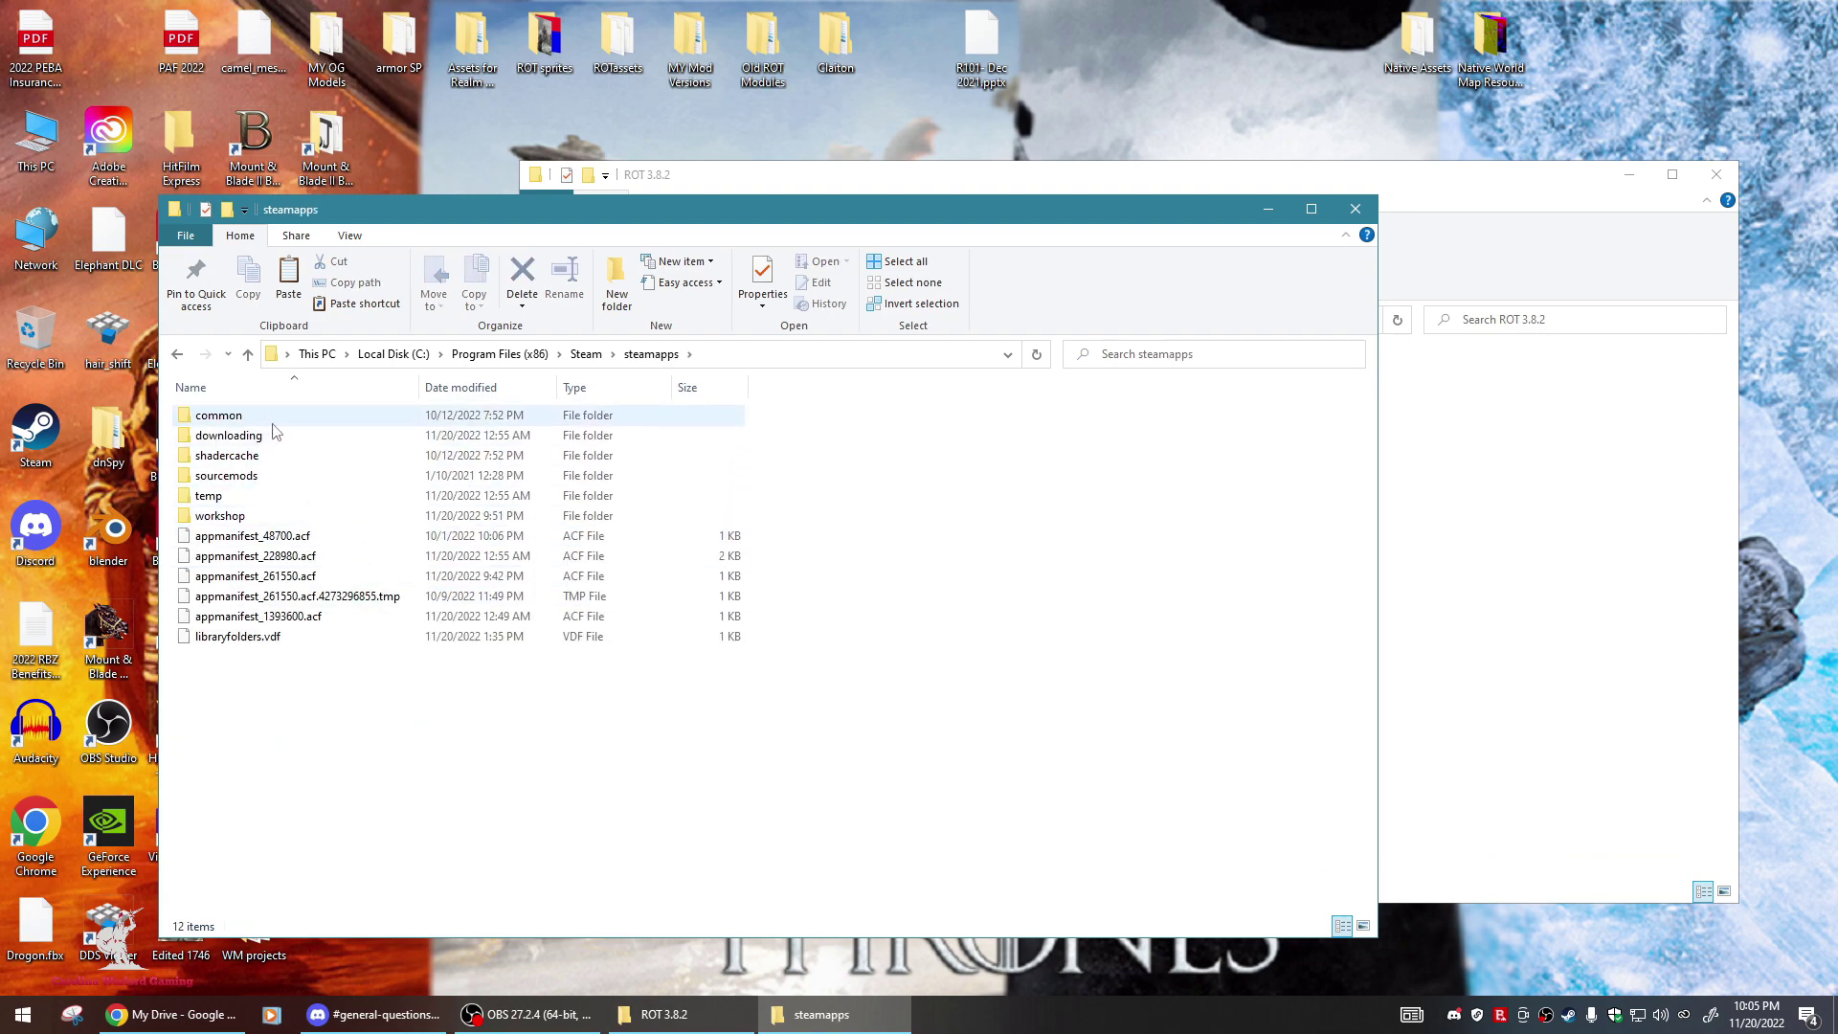
double_click(221, 416)
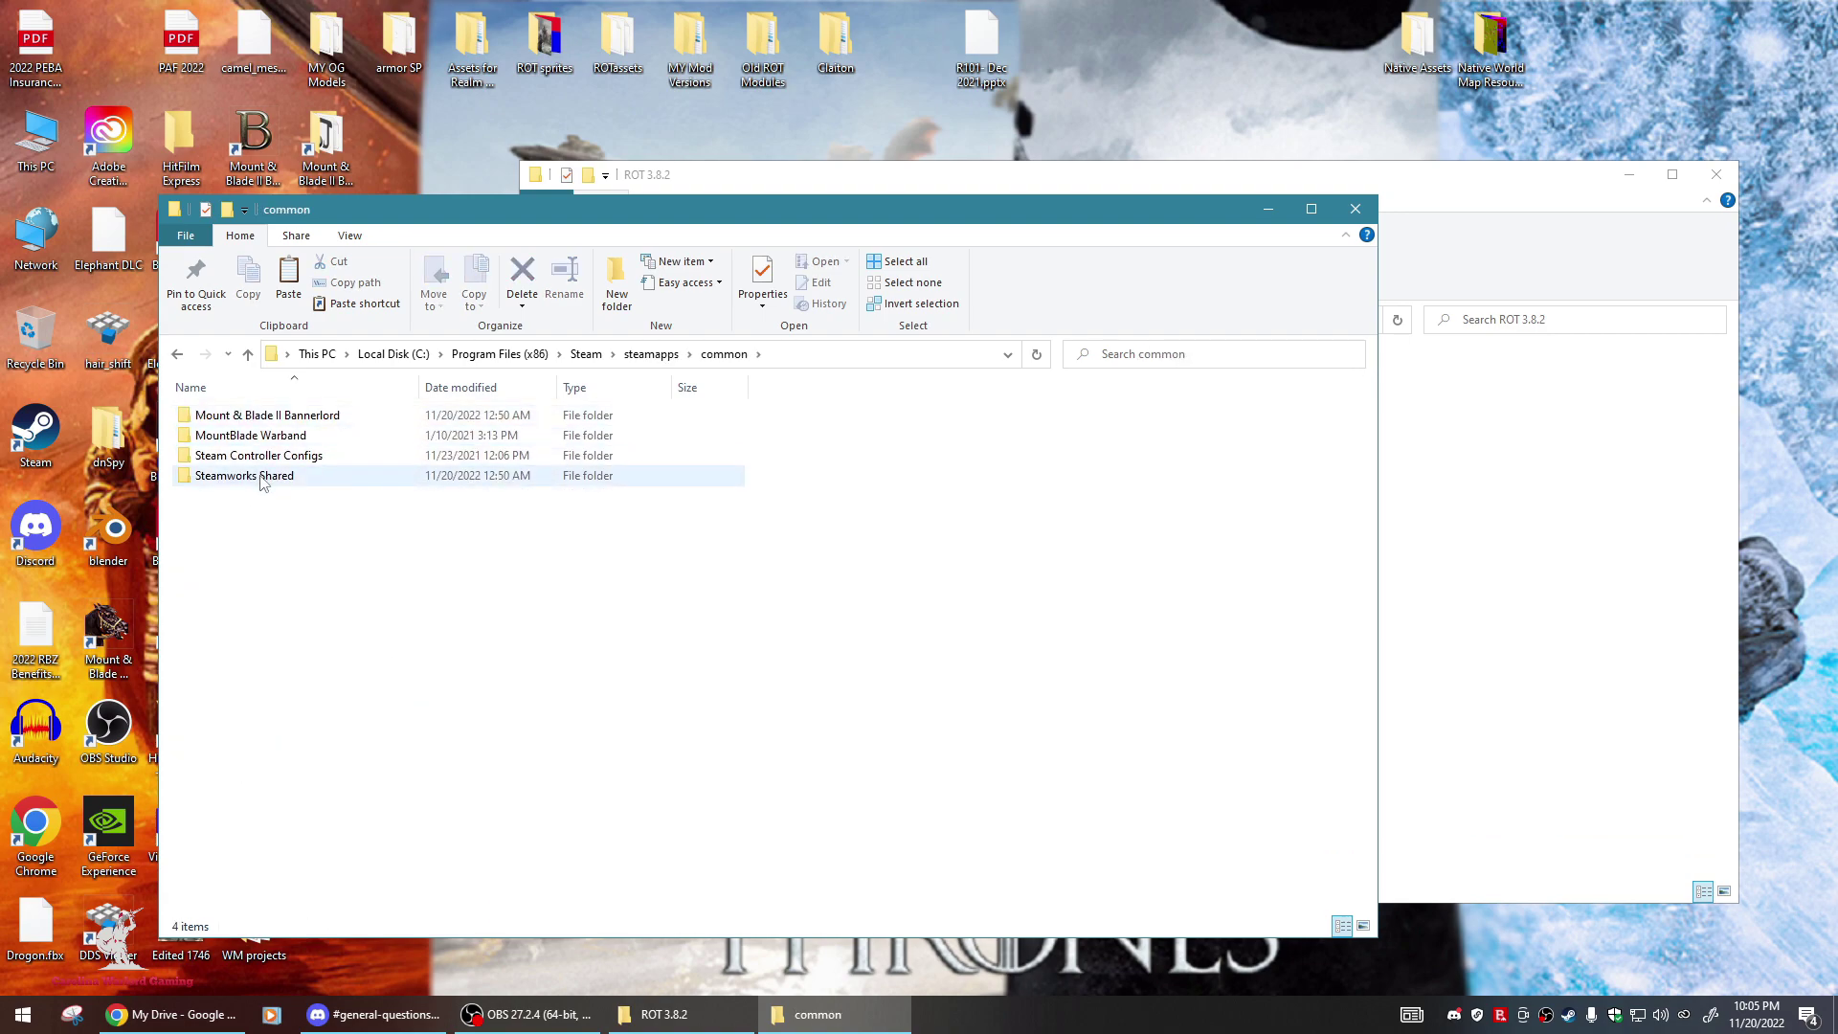
double_click(273, 418)
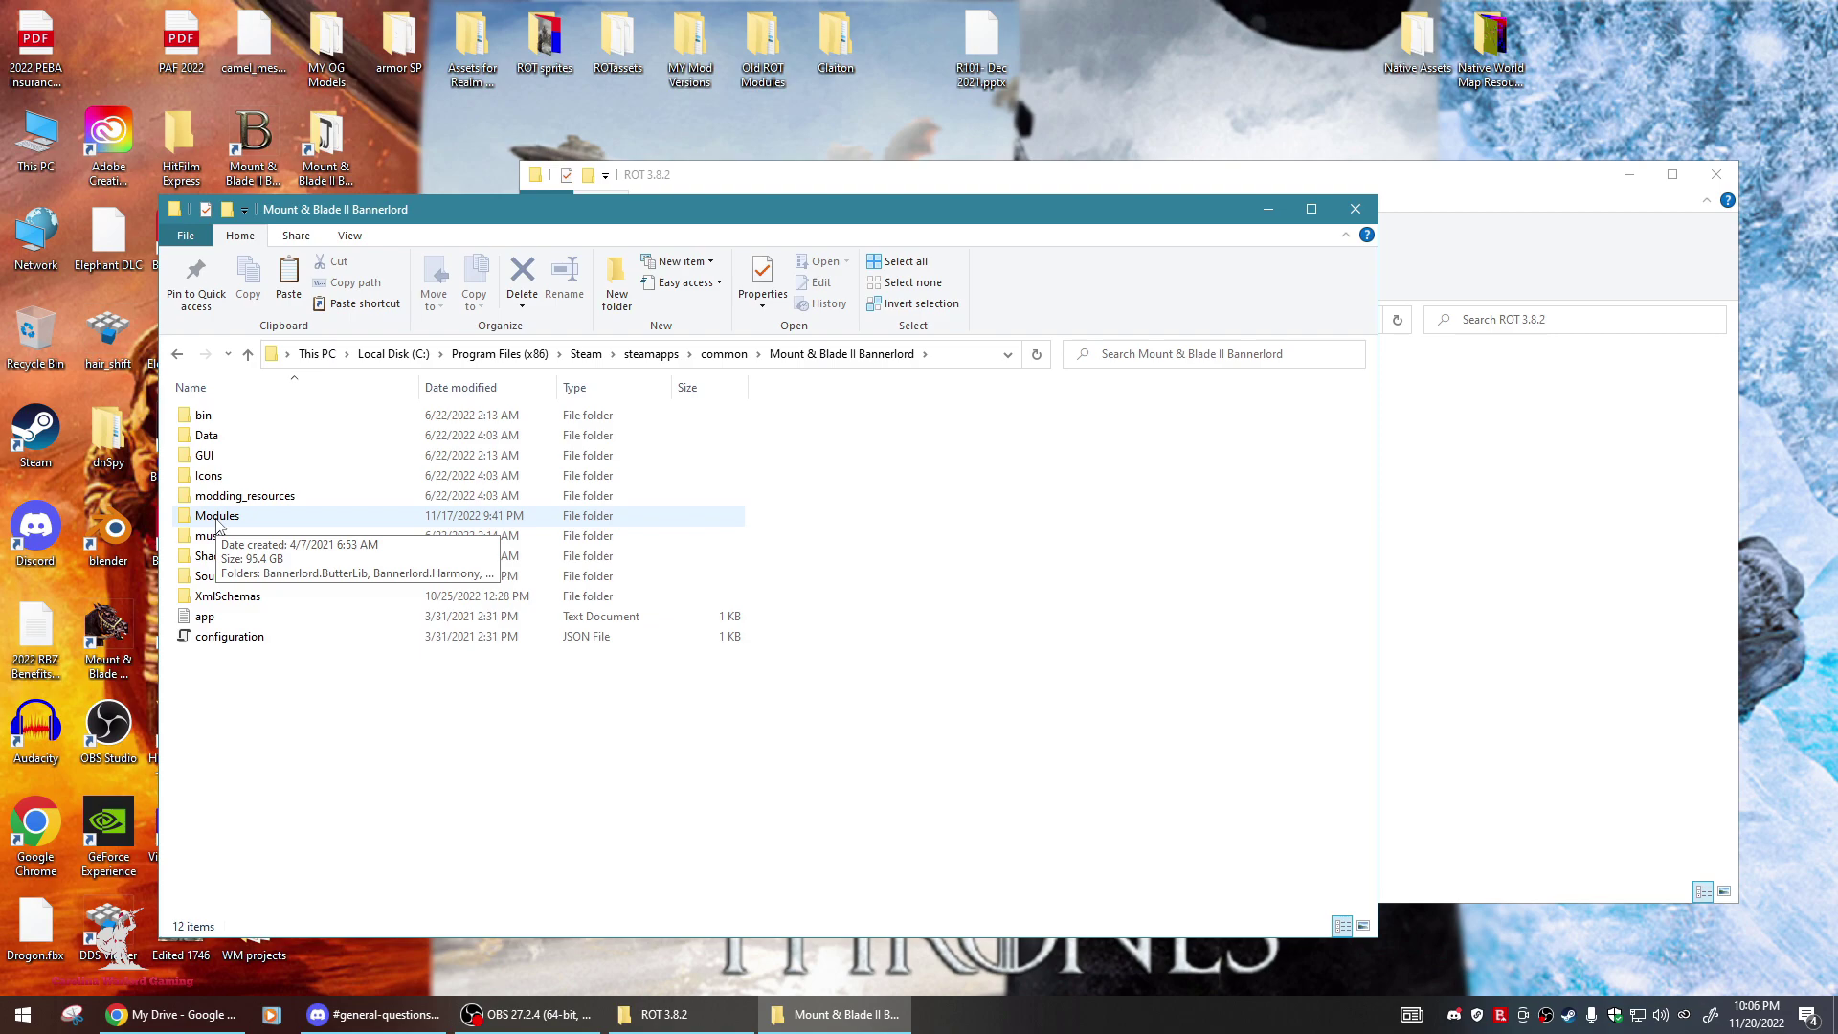
Check the Modules folder holds the three ROT folders, then close the Modules and ROT 3.8.2 windows.
double_click(217, 521)
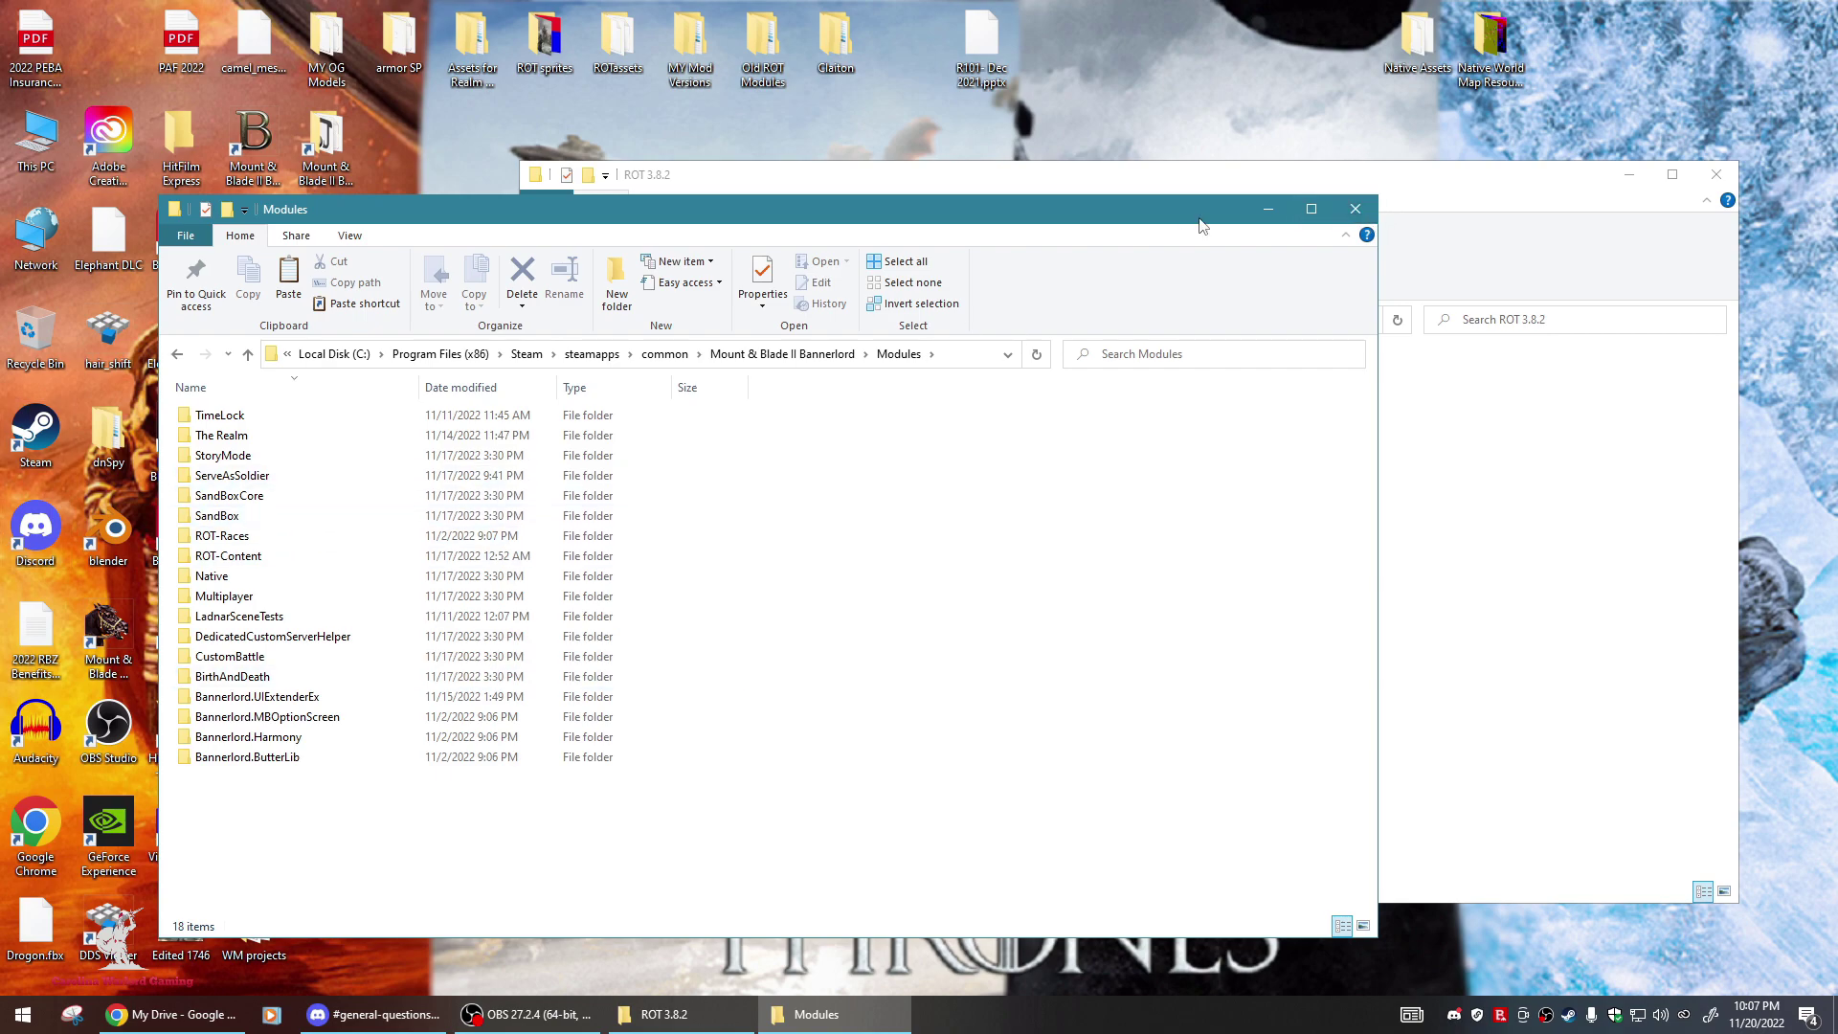
left_click(1355, 210)
left_click(1735, 178)
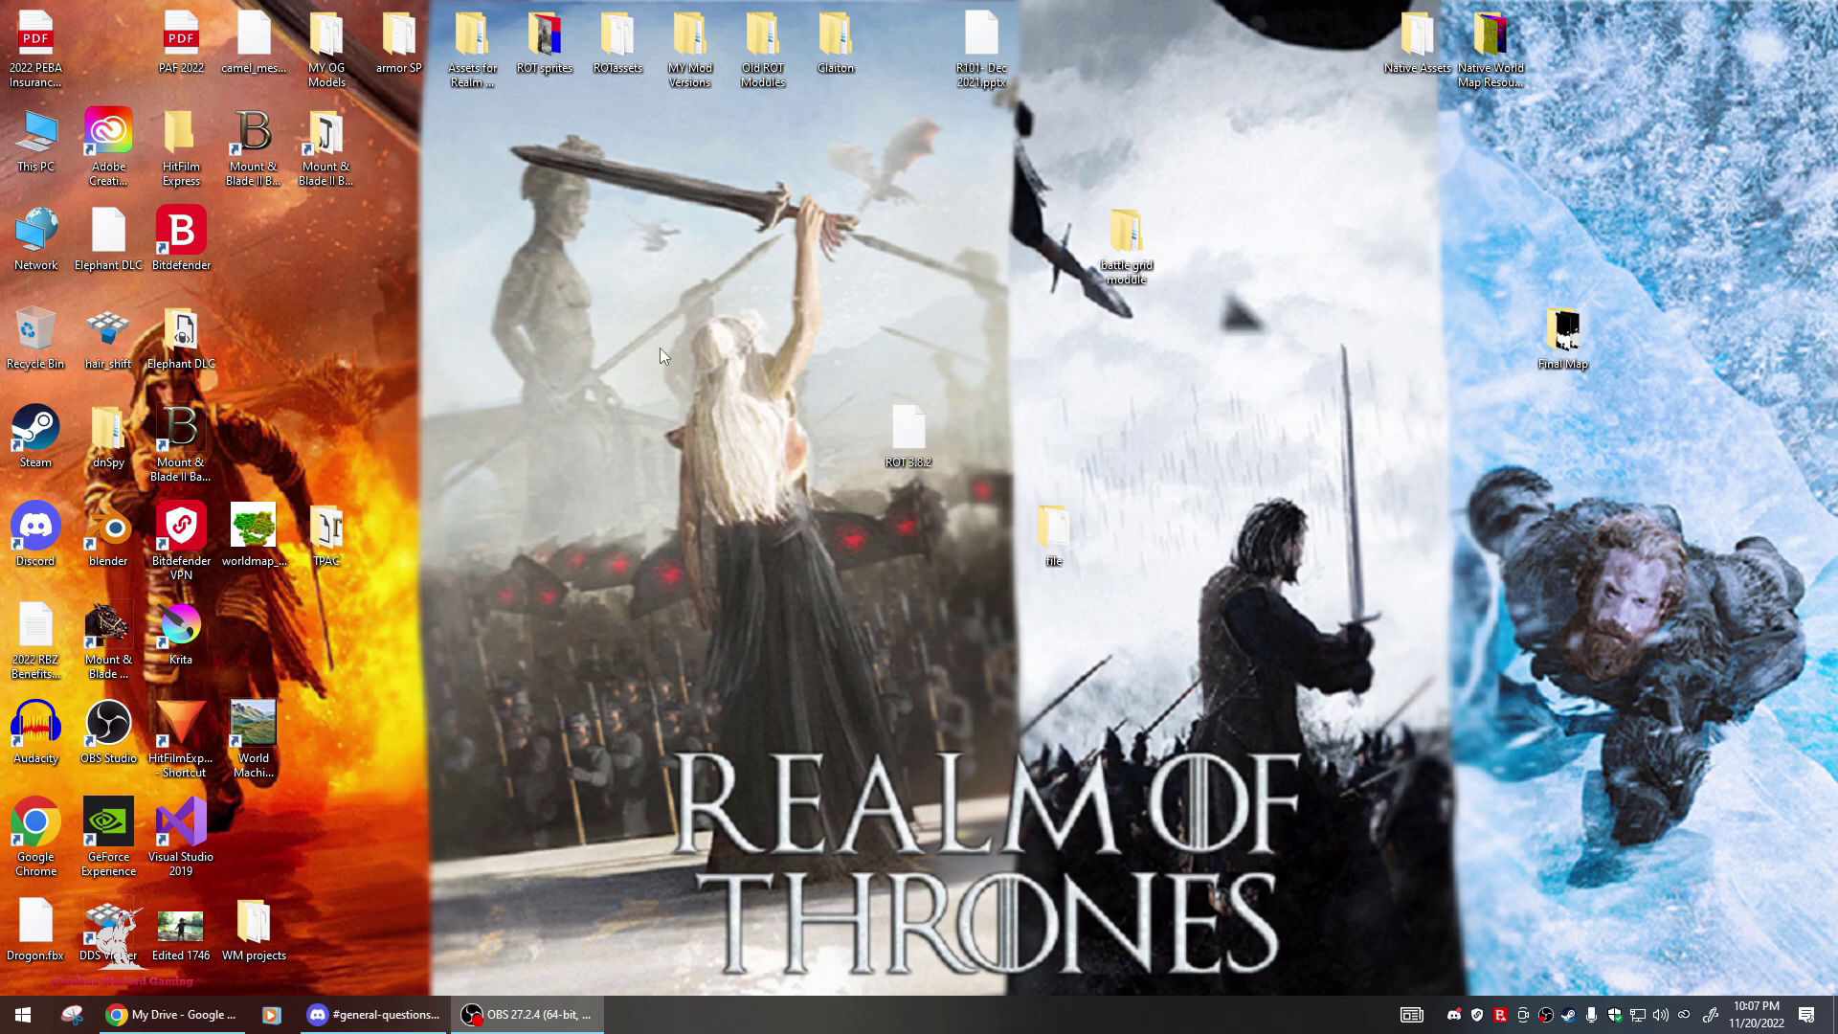
Launch Bannerlord and verify ROT-Content, The-Realm and ROT-Races are ticked in the Mods list.
double_click(243, 142)
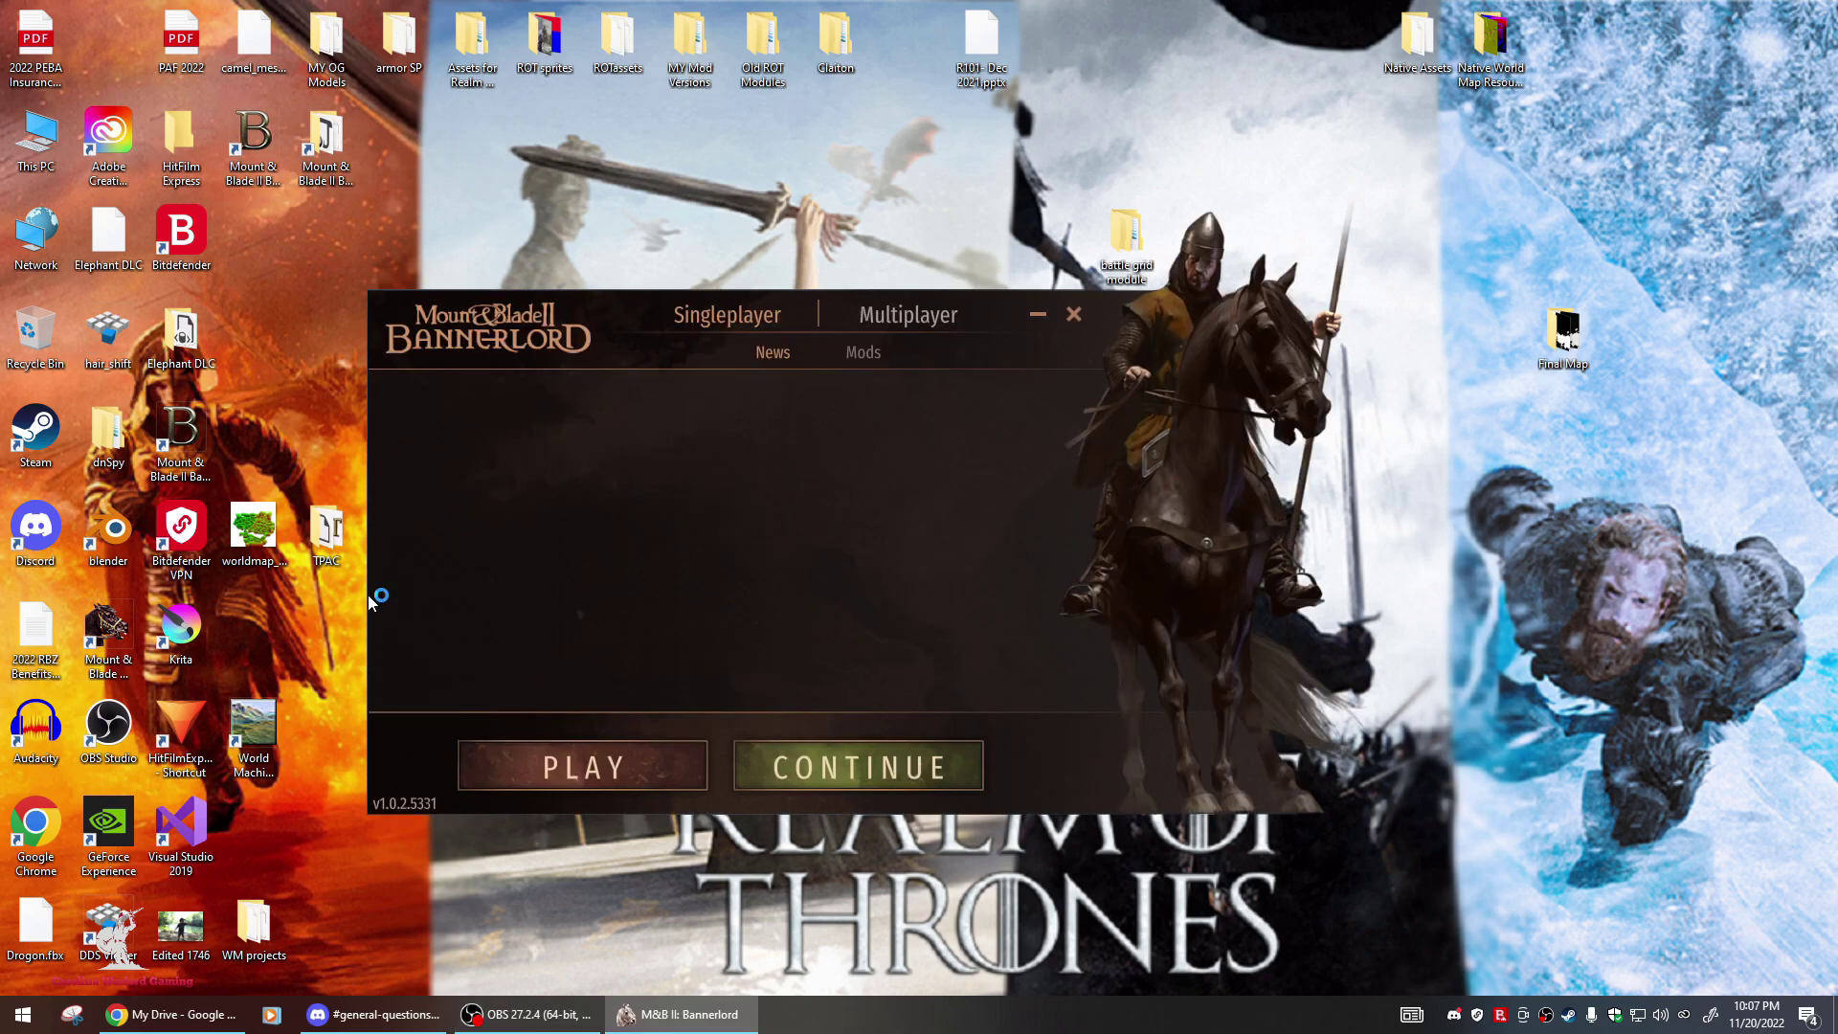
left_click(862, 352)
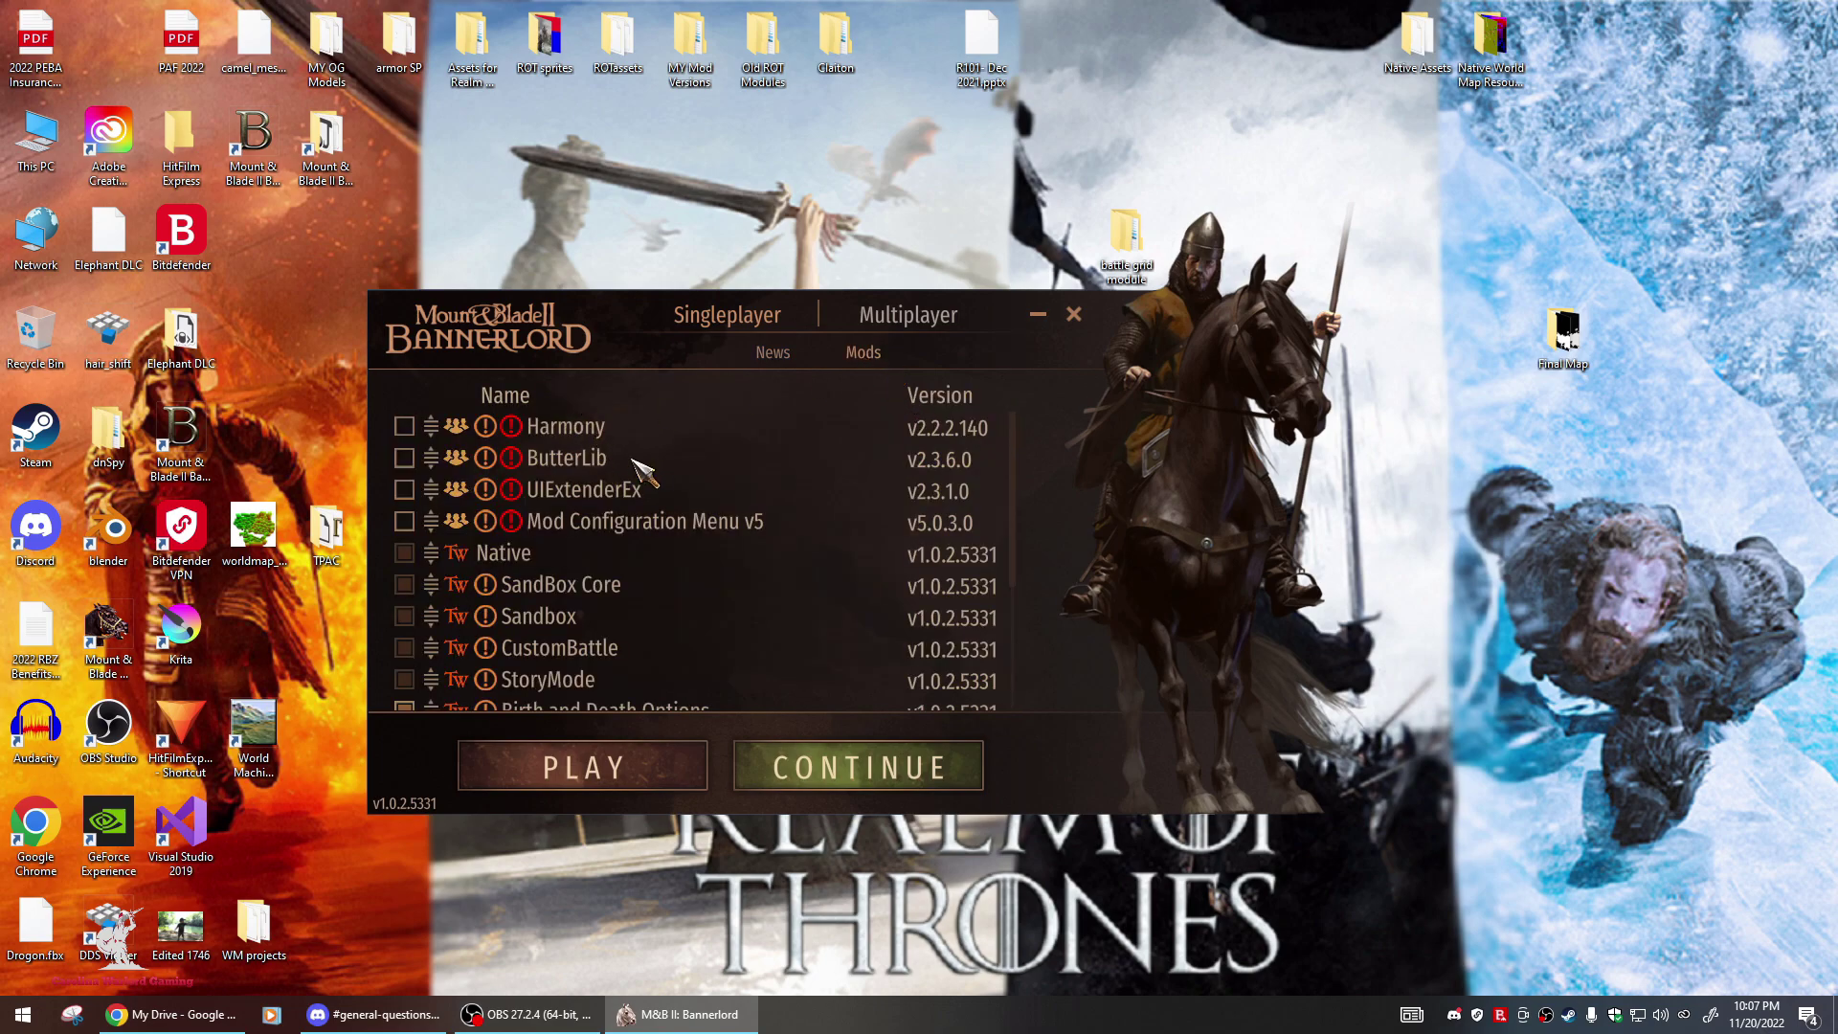
scroll(631, 457, "down", 1)
scroll(622, 463, "up", 1)
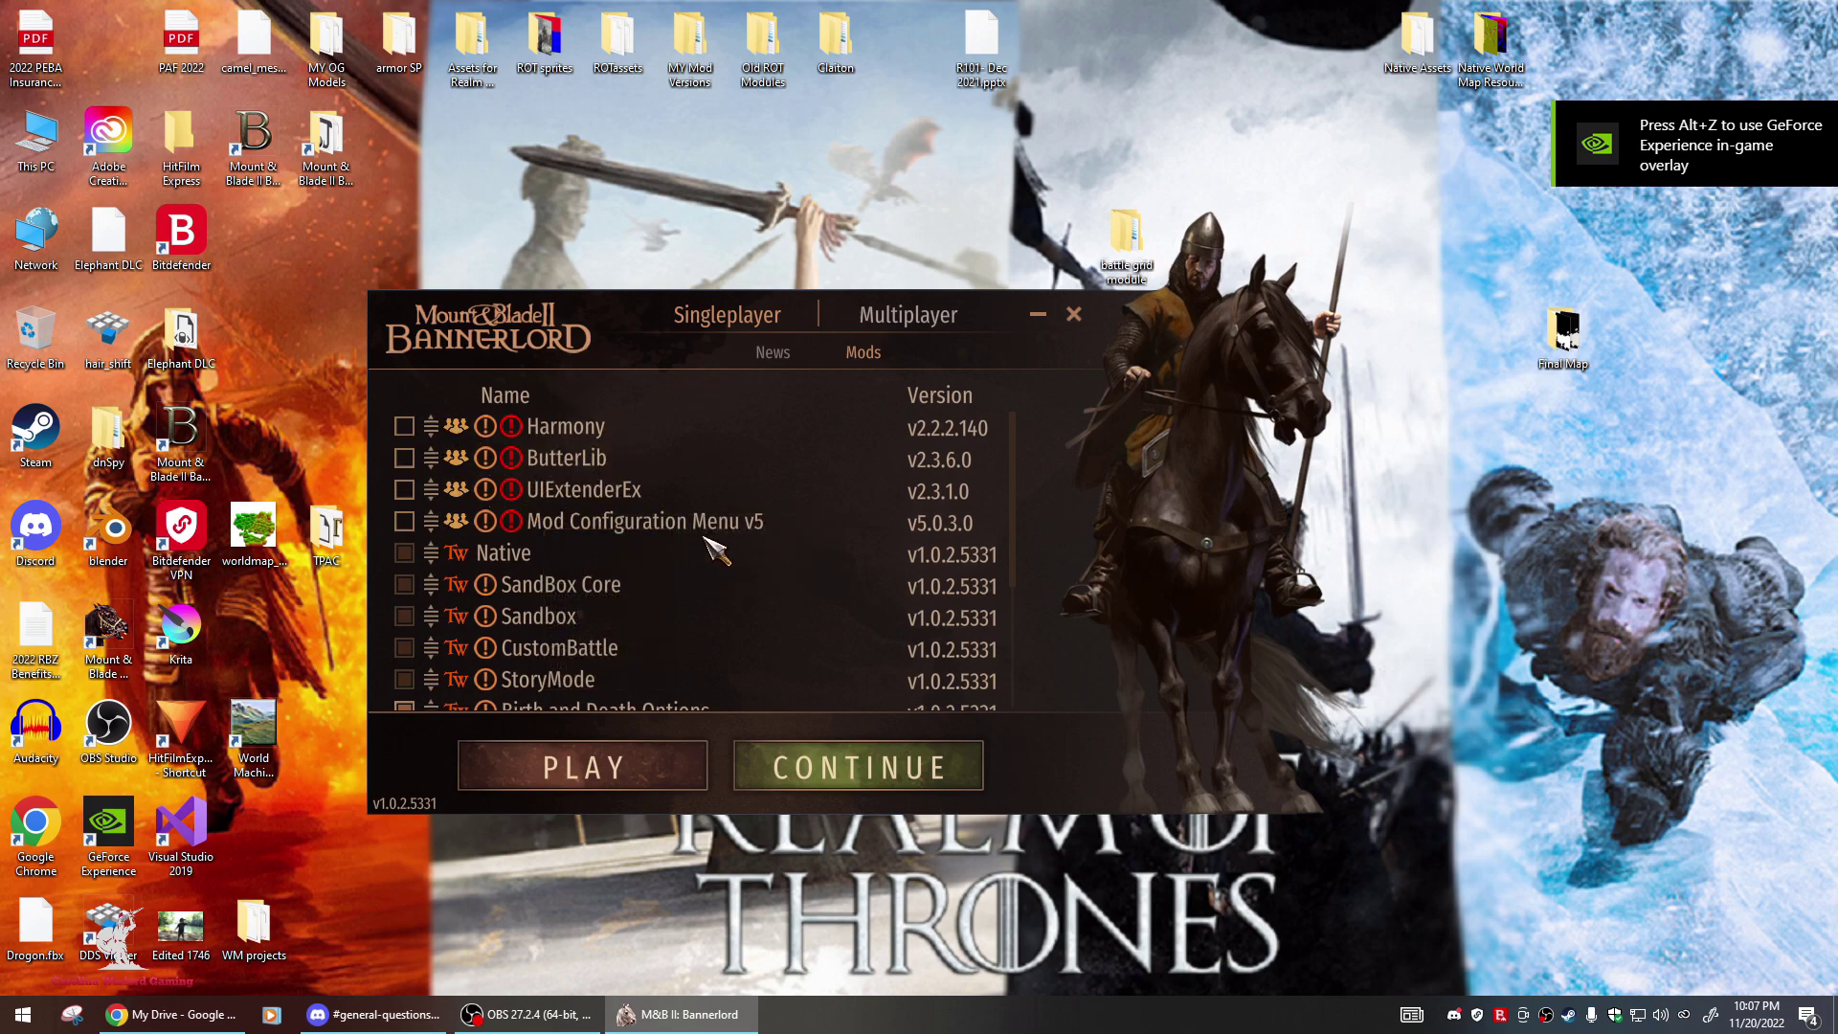
scroll(713, 541, "down", 3)
scroll(737, 556, "down", 3)
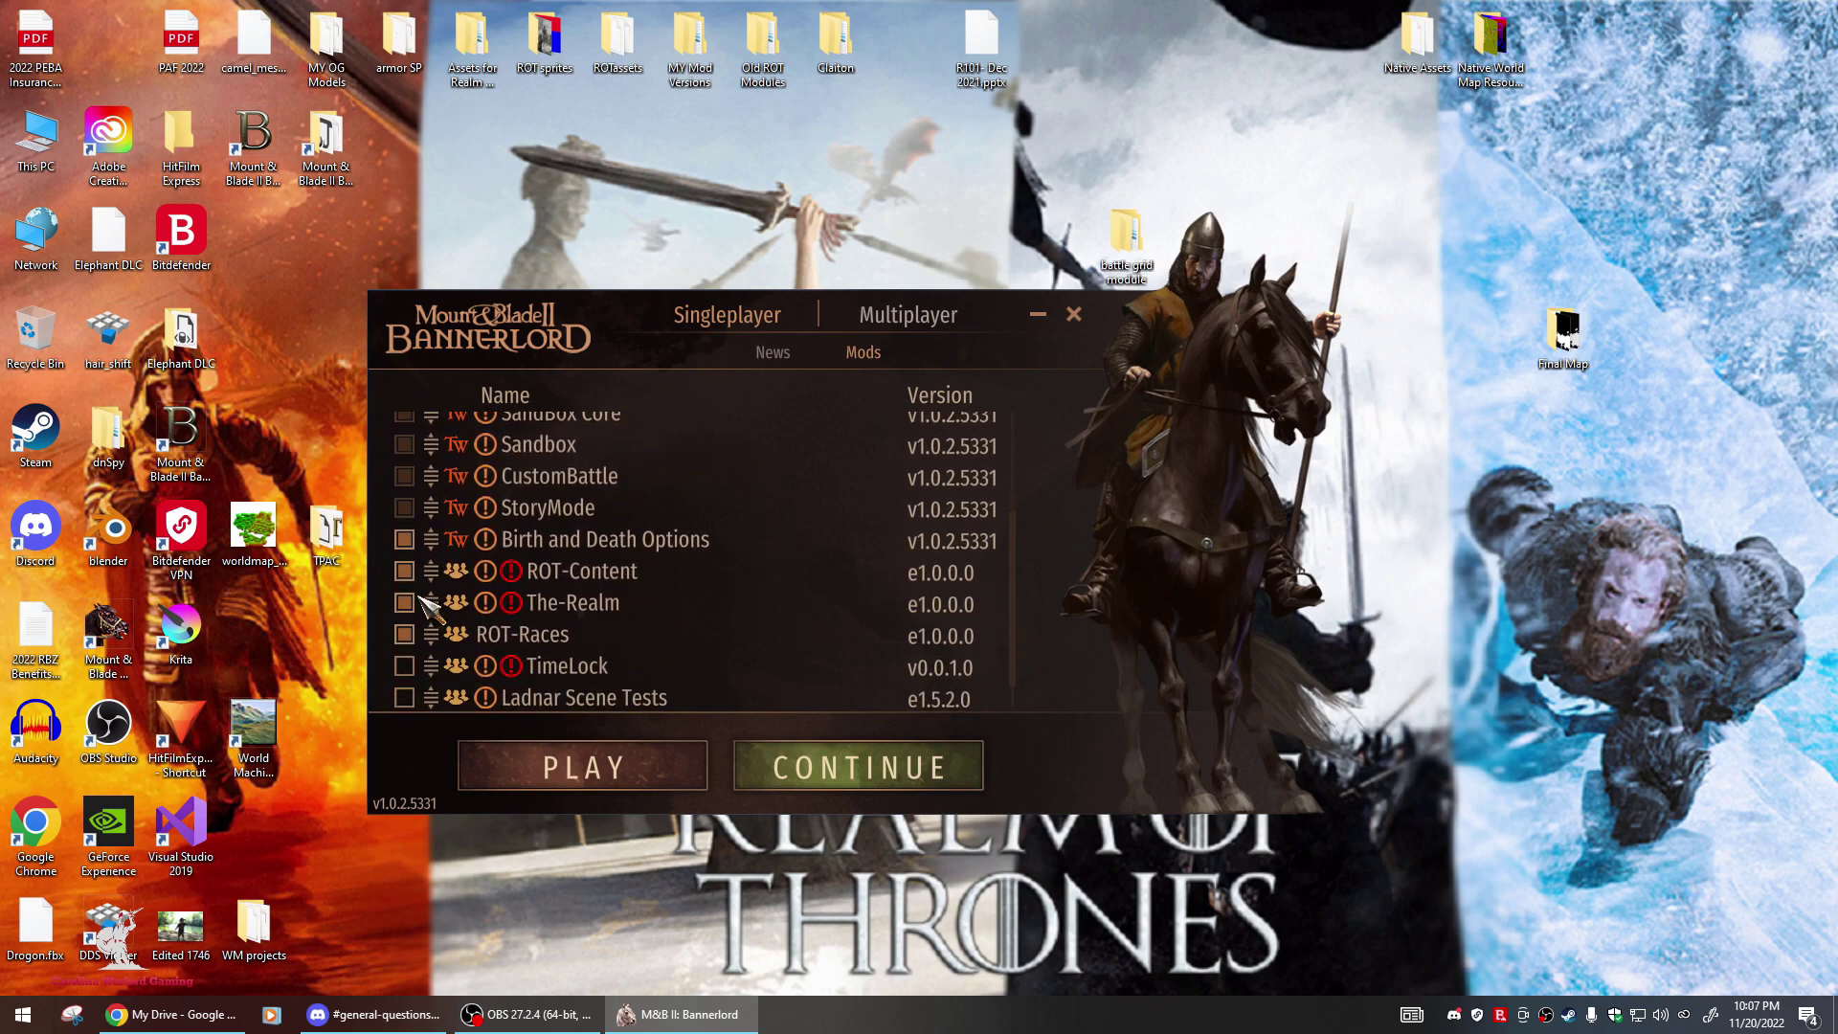
scroll(572, 569, "down", 1)
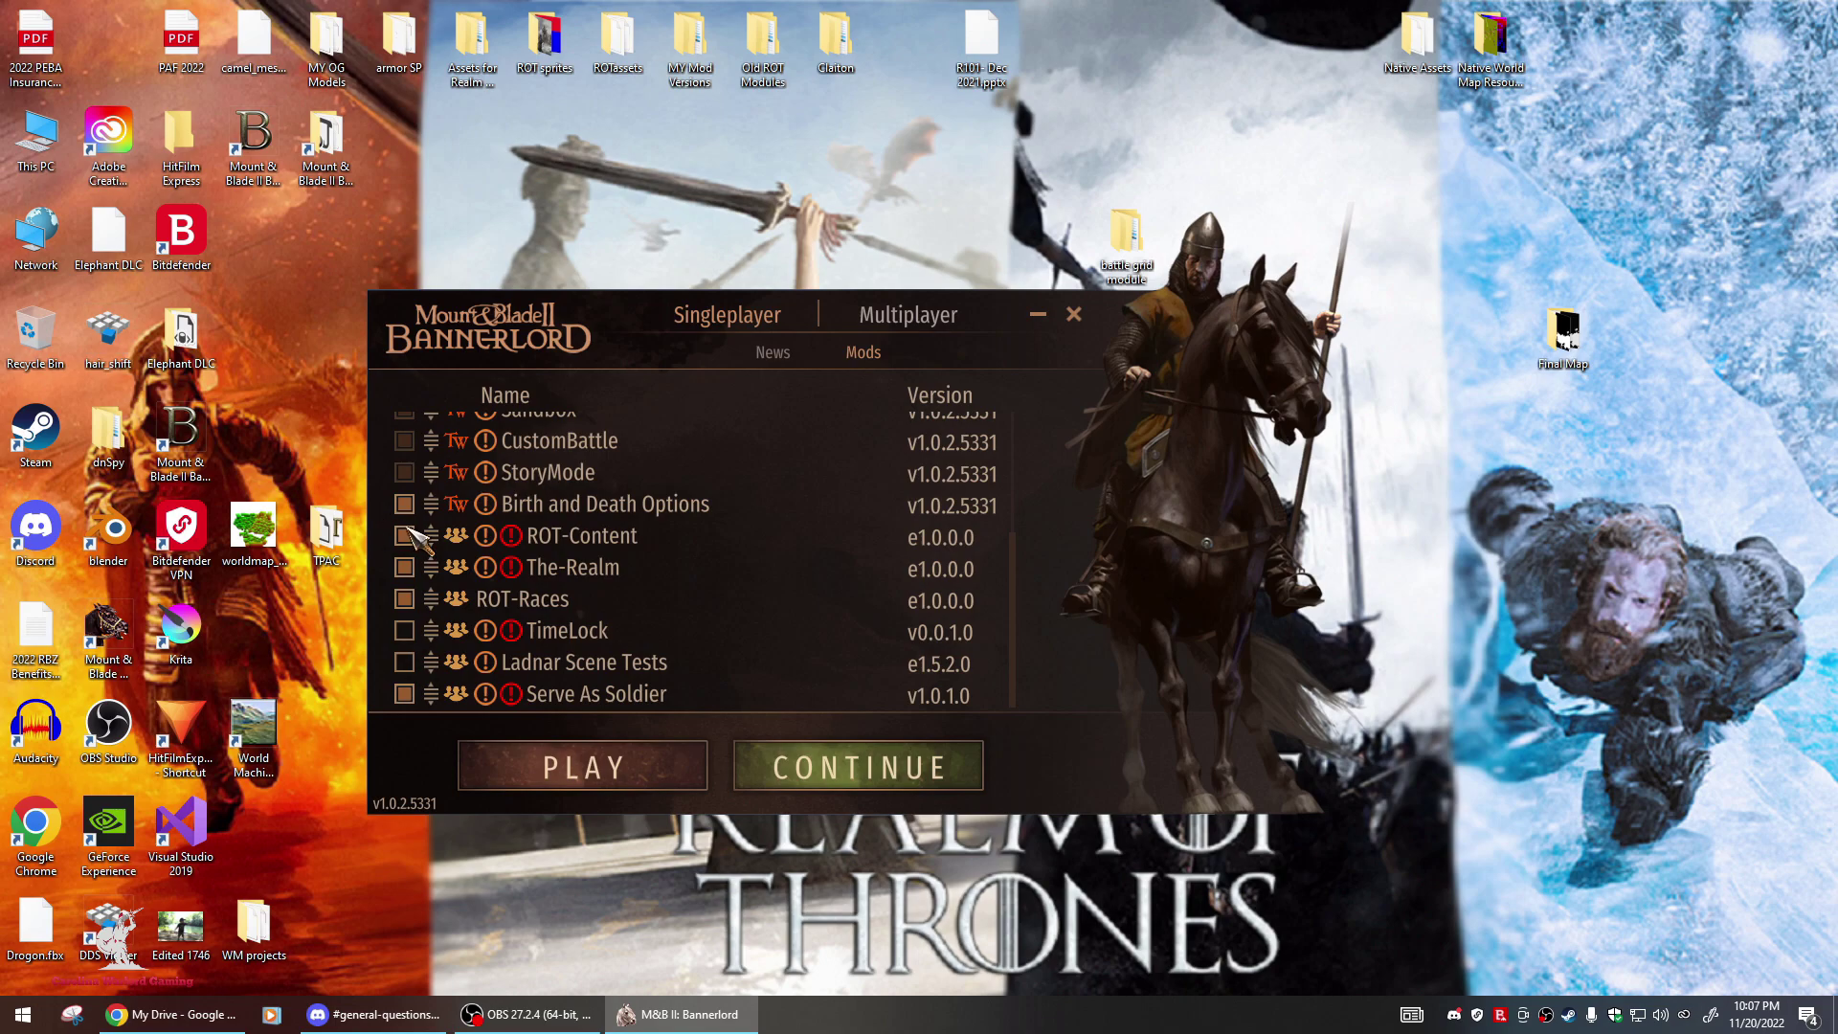
scroll(565, 469, "up", 1)
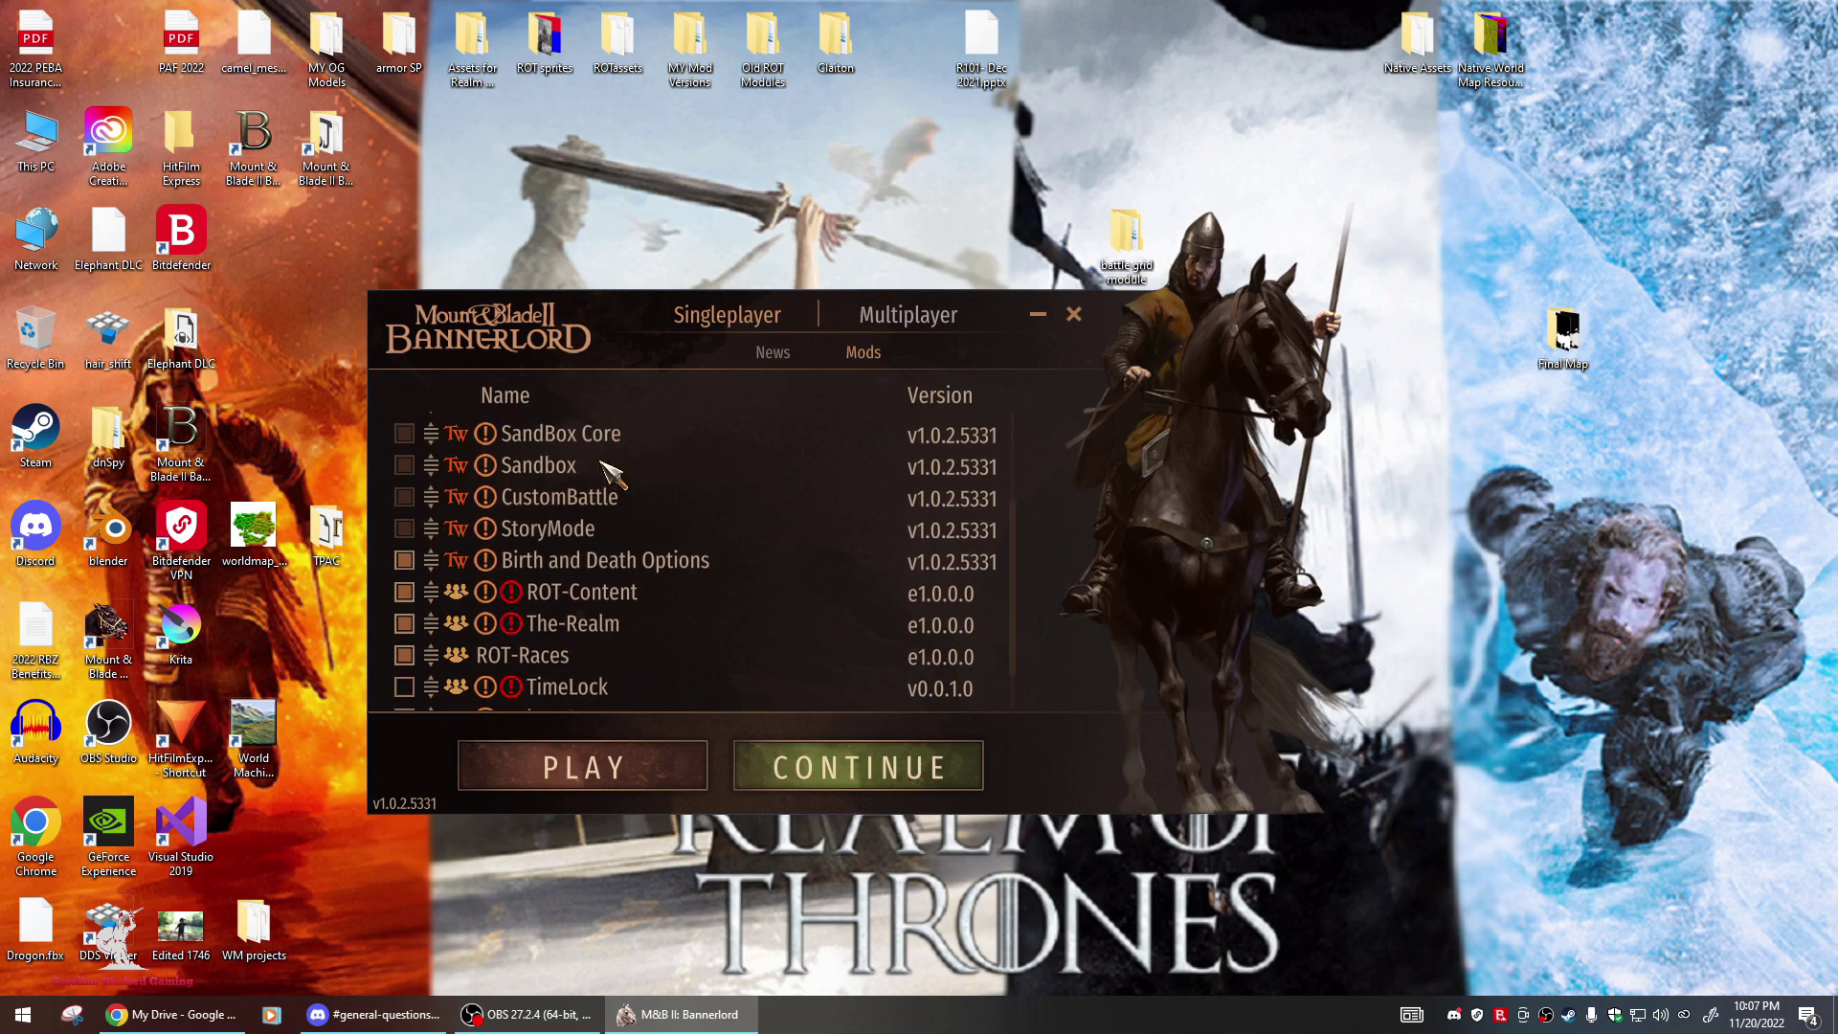
scroll(536, 455, "down", 1)
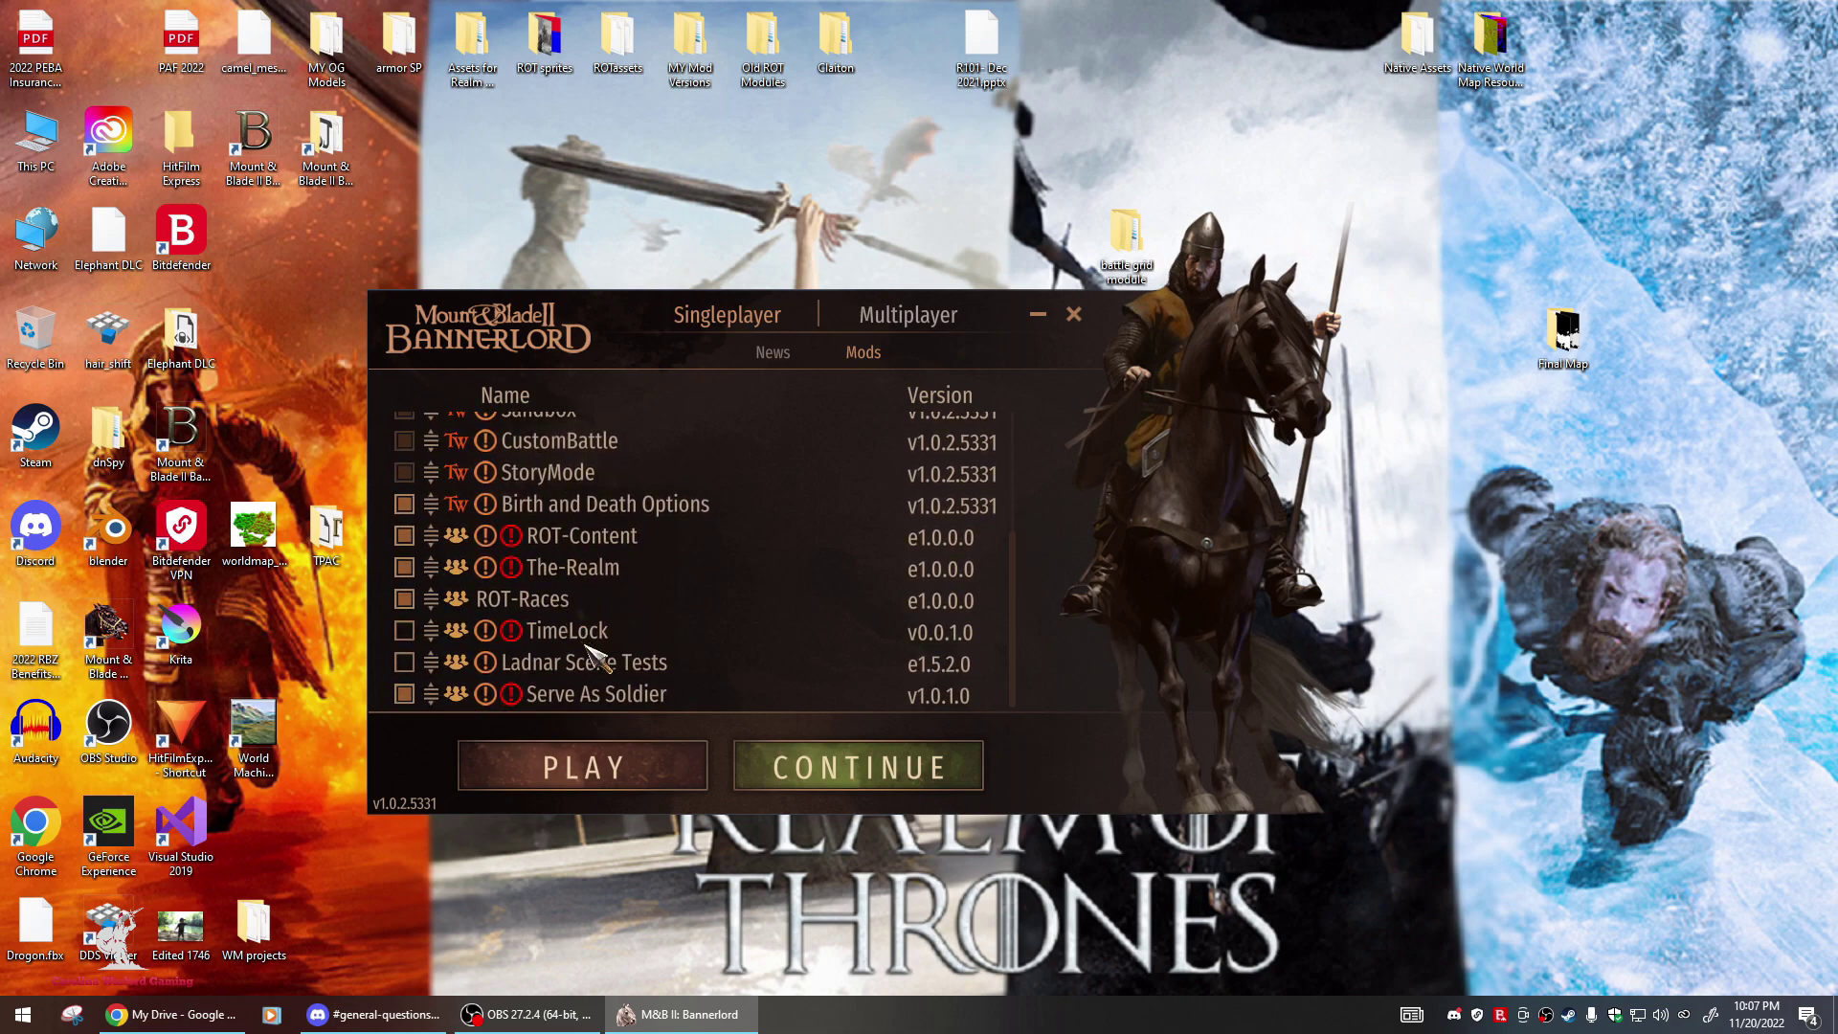